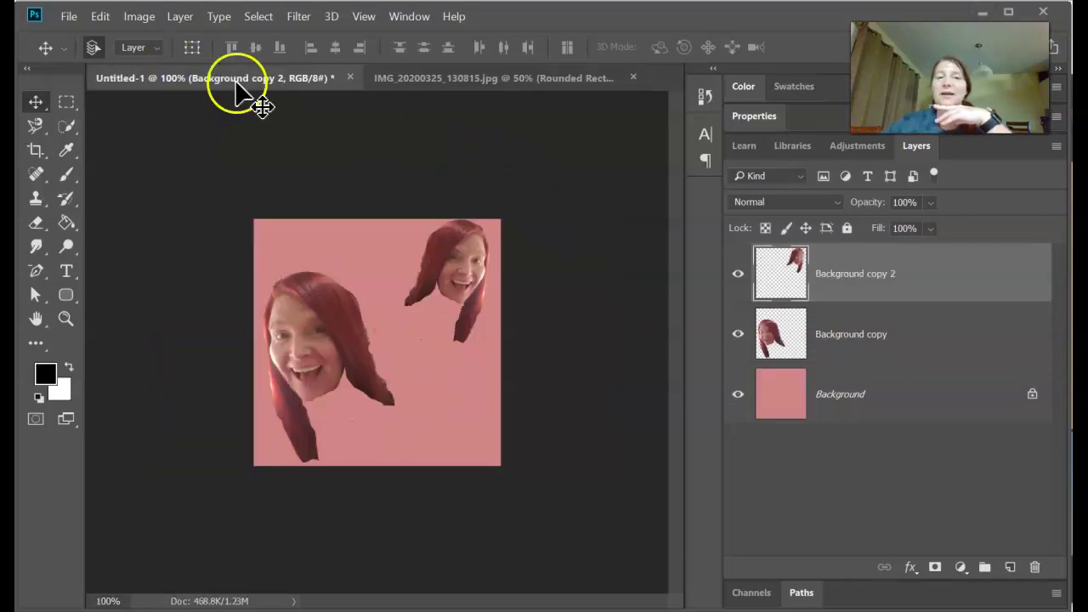
pyautogui.click(69, 16)
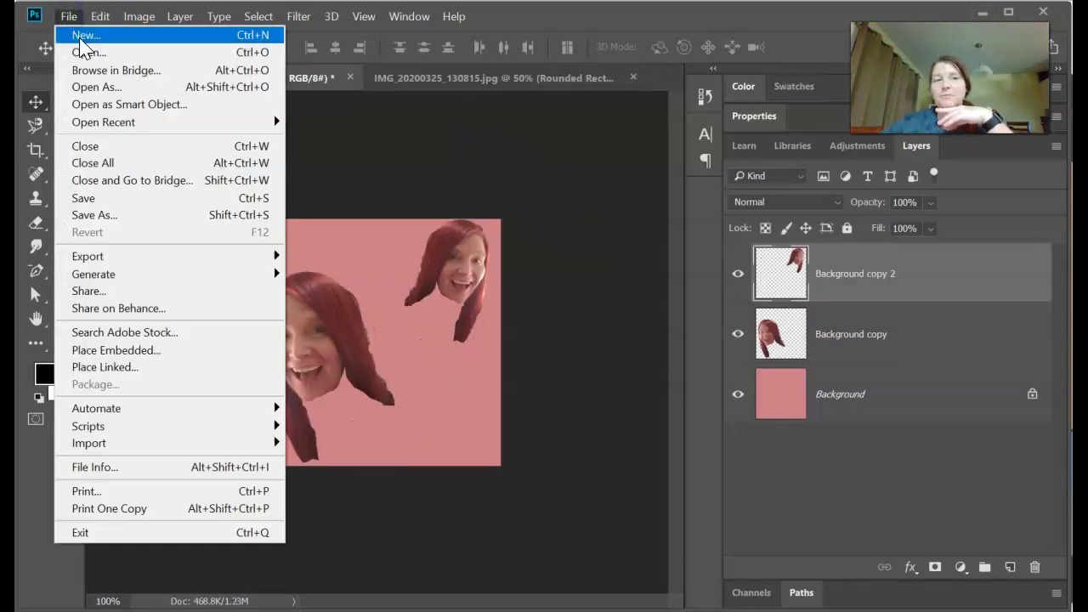
pyautogui.click(83, 41)
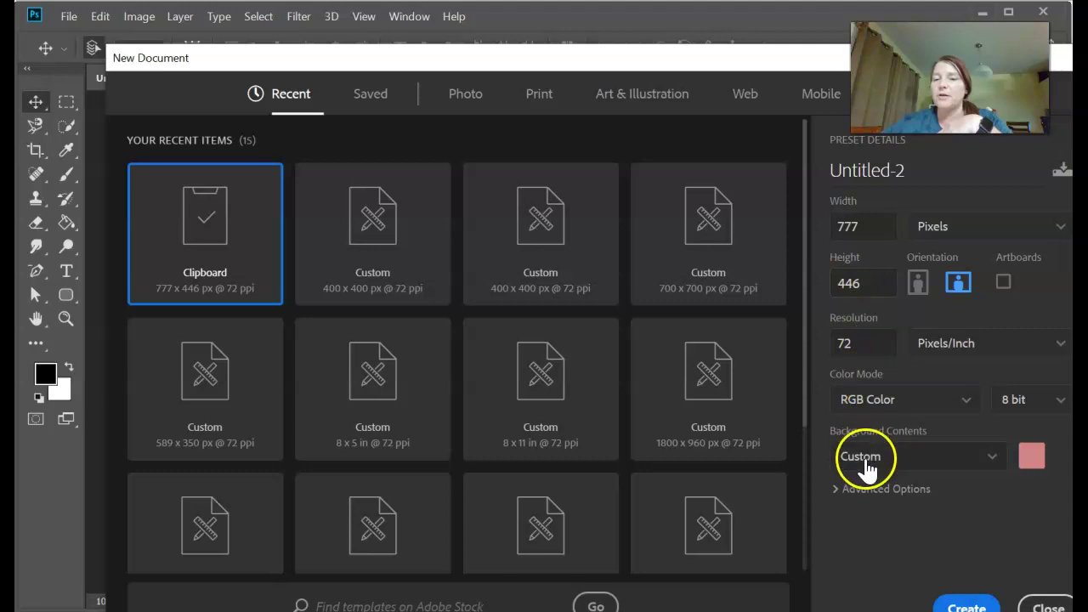
pyautogui.click(1033, 607)
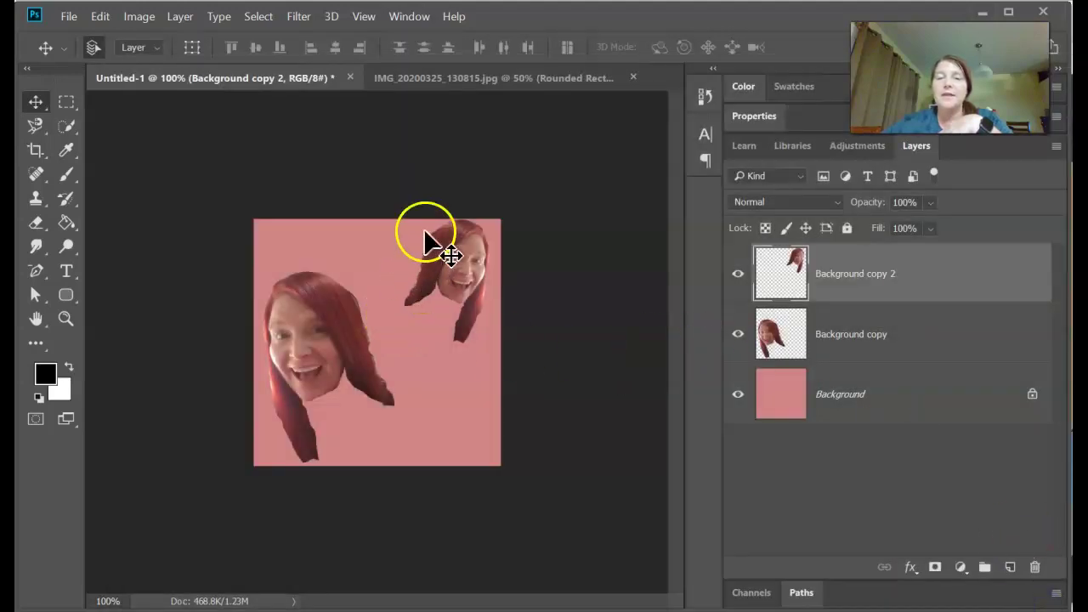
pyautogui.click(457, 76)
pyautogui.click(232, 74)
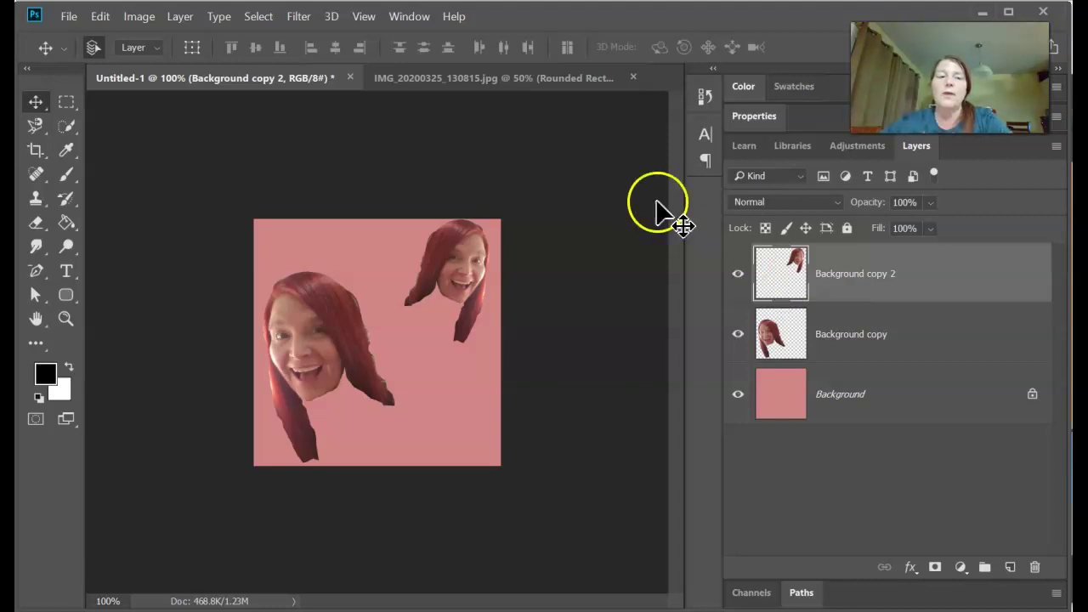
# Step: Choose the Brush tool and set the foreground color to dark red #632b2e, sampled from the larger head's hair
pyautogui.click(67, 173)
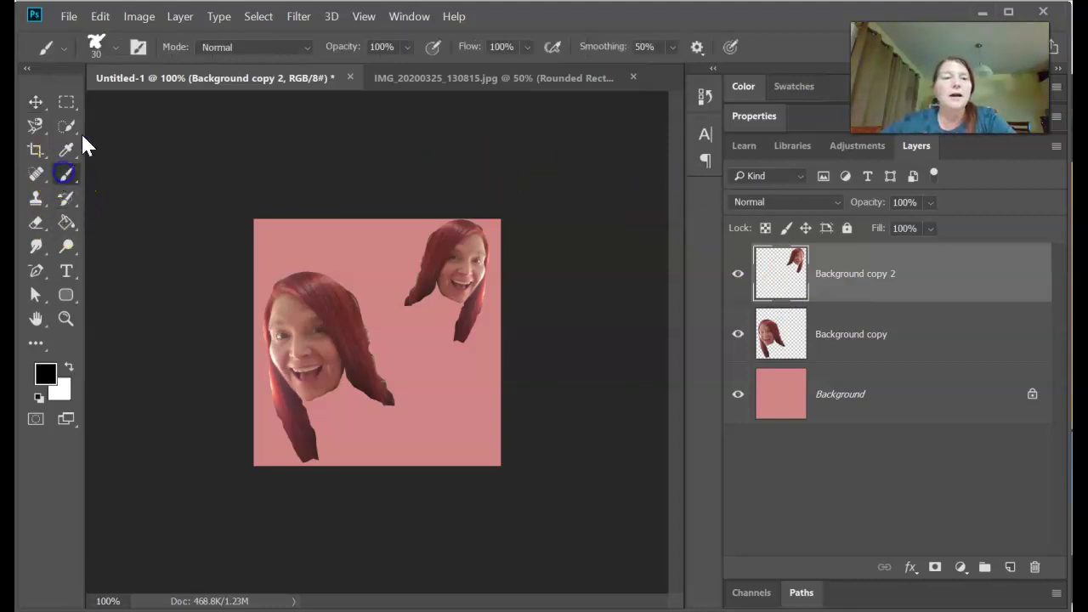
pyautogui.click(50, 382)
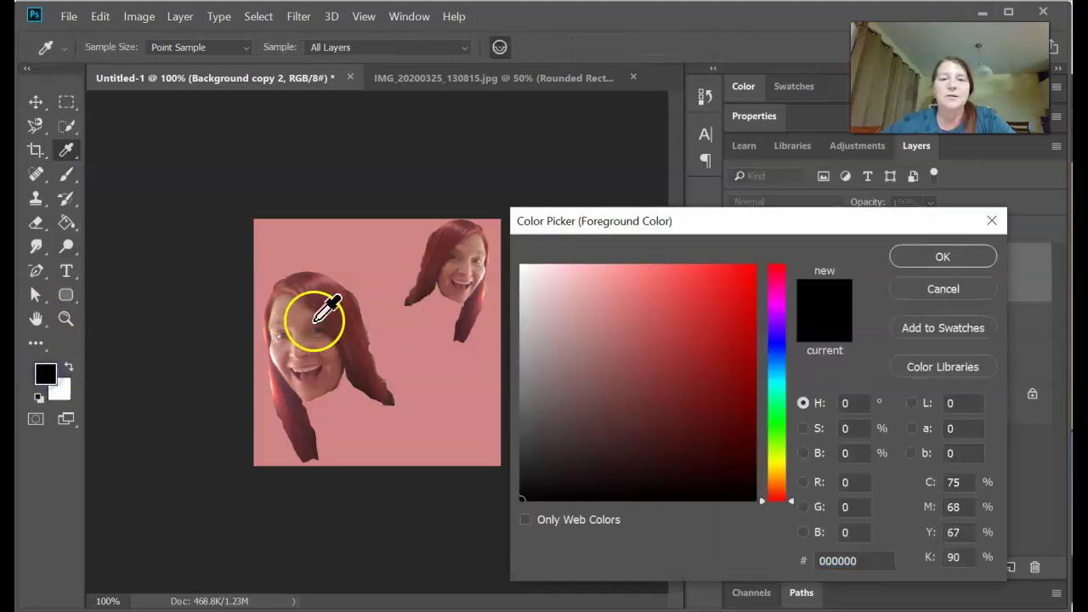
pyautogui.click(326, 314)
pyautogui.click(939, 257)
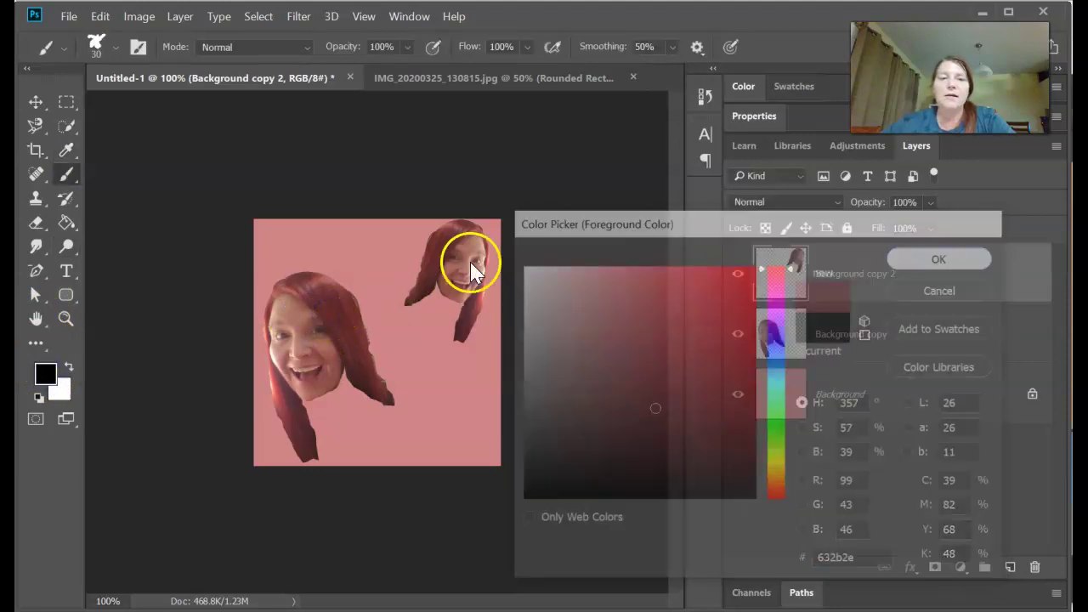
# Step: Enlarge the brush to 60 px and stamp three dark red shapes in the empty areas around the two heads
pyautogui.press(']')
pyautogui.click(286, 247)
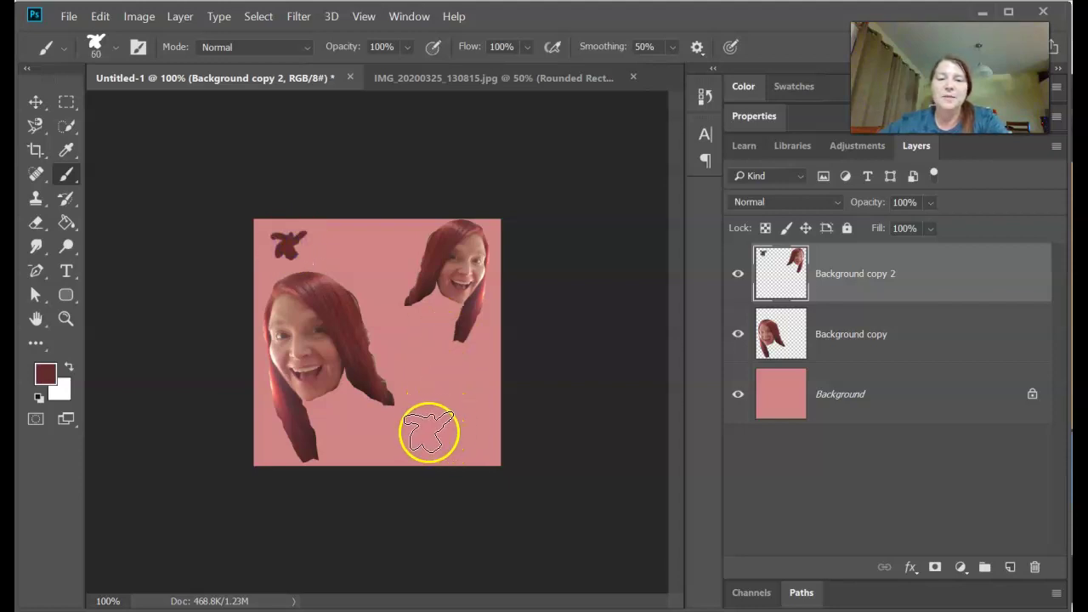
pyautogui.click(397, 435)
pyautogui.click(470, 374)
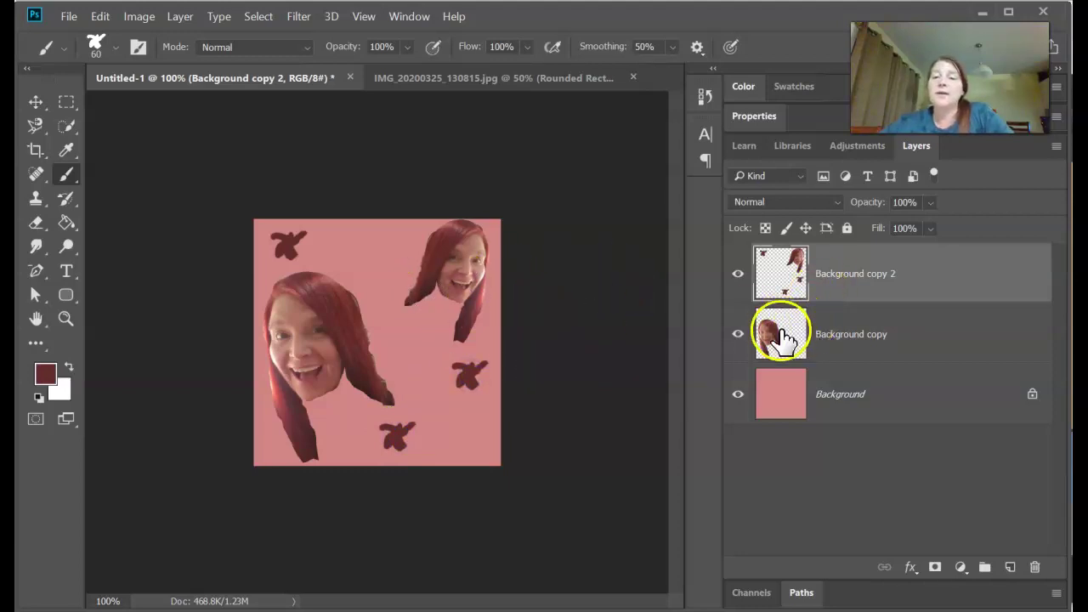
# Step: Merge the Background copy and Background copy 2 layers into one layer
pyautogui.keyDown('shift'); pyautogui.click(816, 324); pyautogui.keyUp('shift')
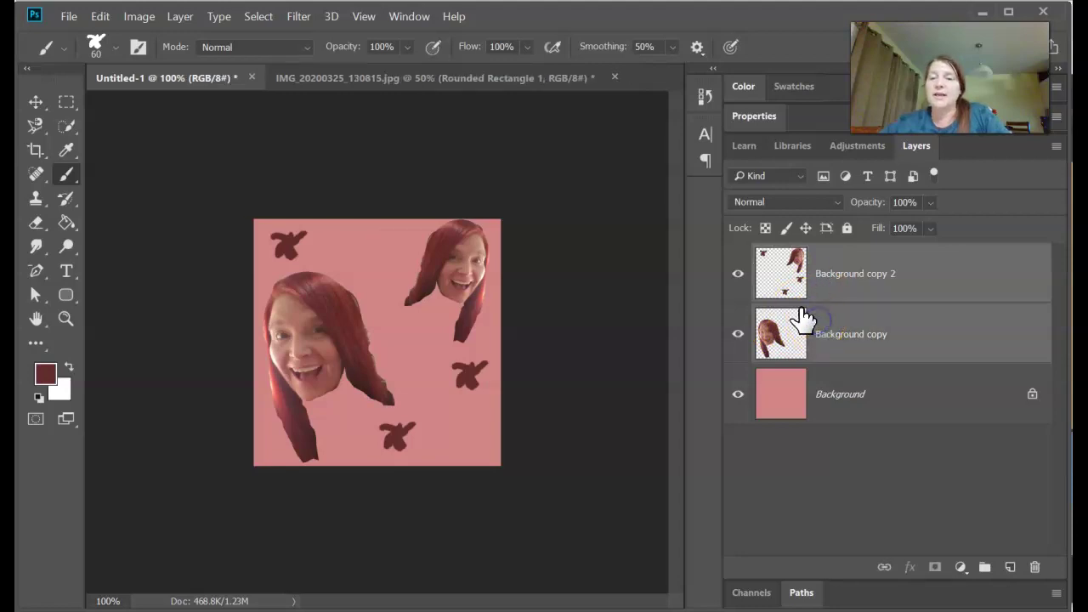
pyautogui.rightClick(846, 338)
pyautogui.click(908, 533)
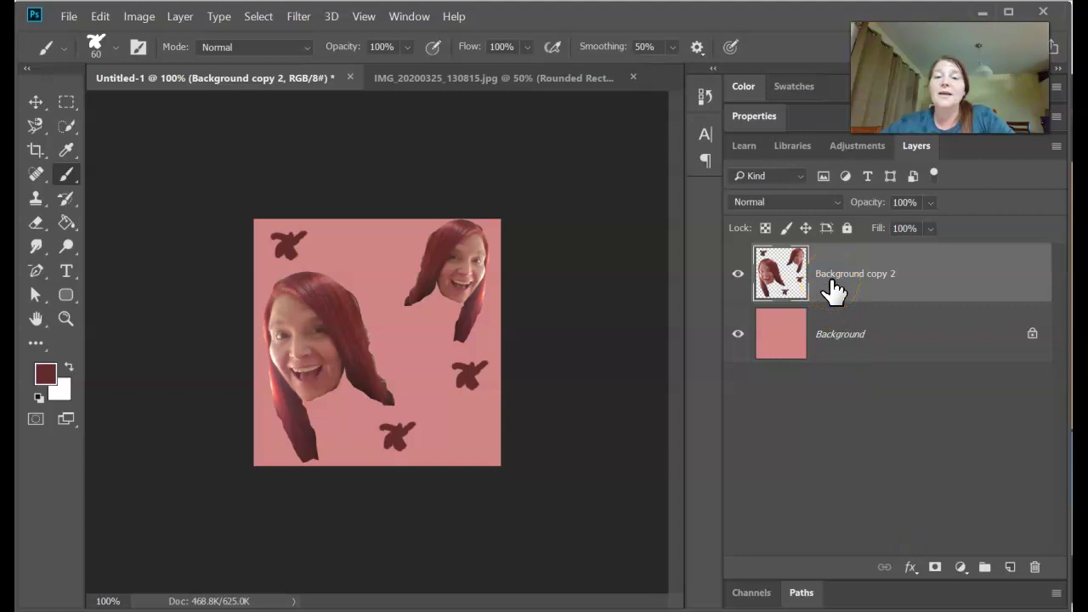
# Step: Apply the Offset filter to the merged layer with +200 px horizontal, +200 px vertical and Wrap Around
pyautogui.click(302, 19)
pyautogui.click(313, 367)
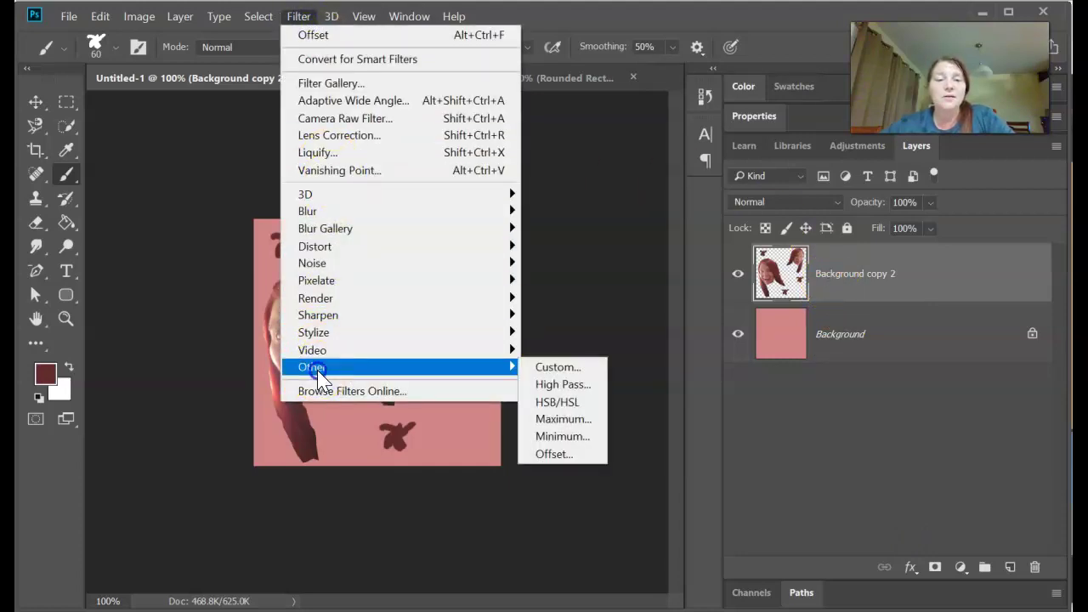
pyautogui.click(561, 452)
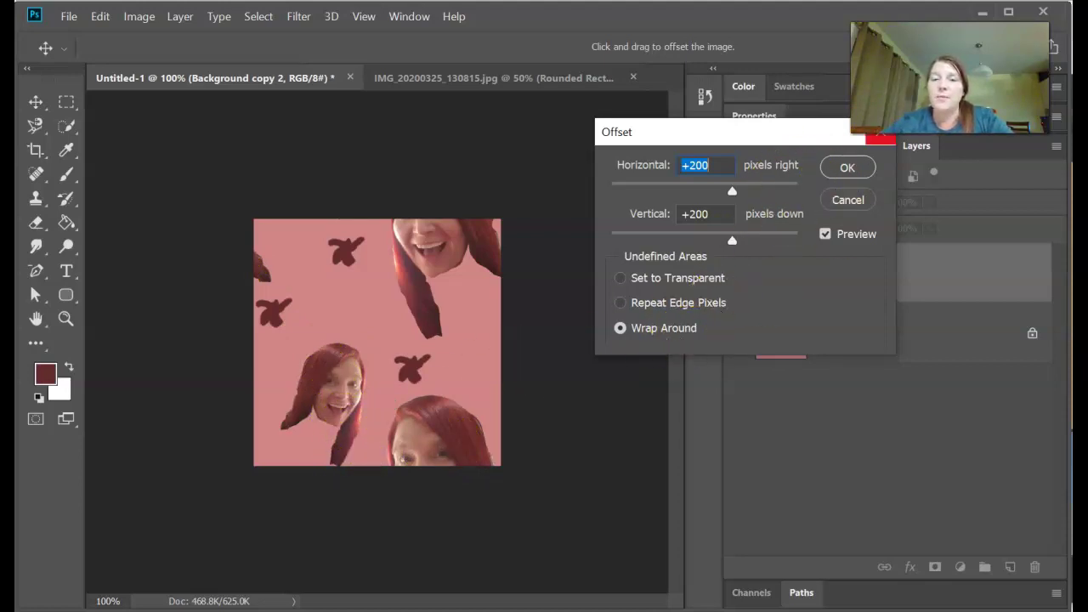
pyautogui.click(848, 168)
# Step: Return to the Brush tool and set the foreground color to near-white
pyautogui.press('b')
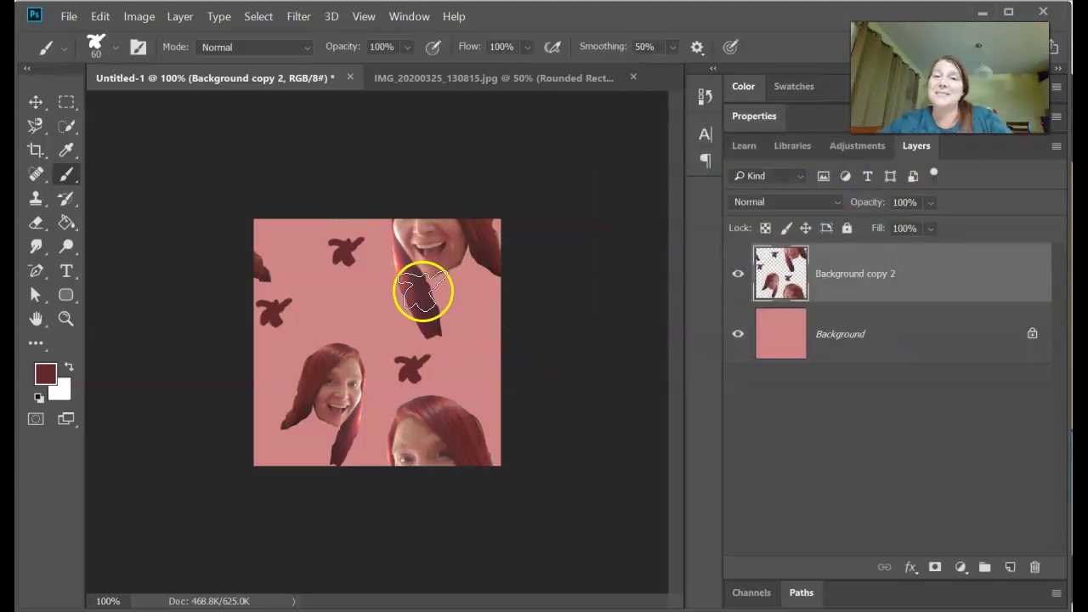
pyautogui.click(46, 373)
pyautogui.moveTo(583, 275); pyautogui.dragTo(525, 271)
pyautogui.click(790, 281)
pyautogui.click(935, 258)
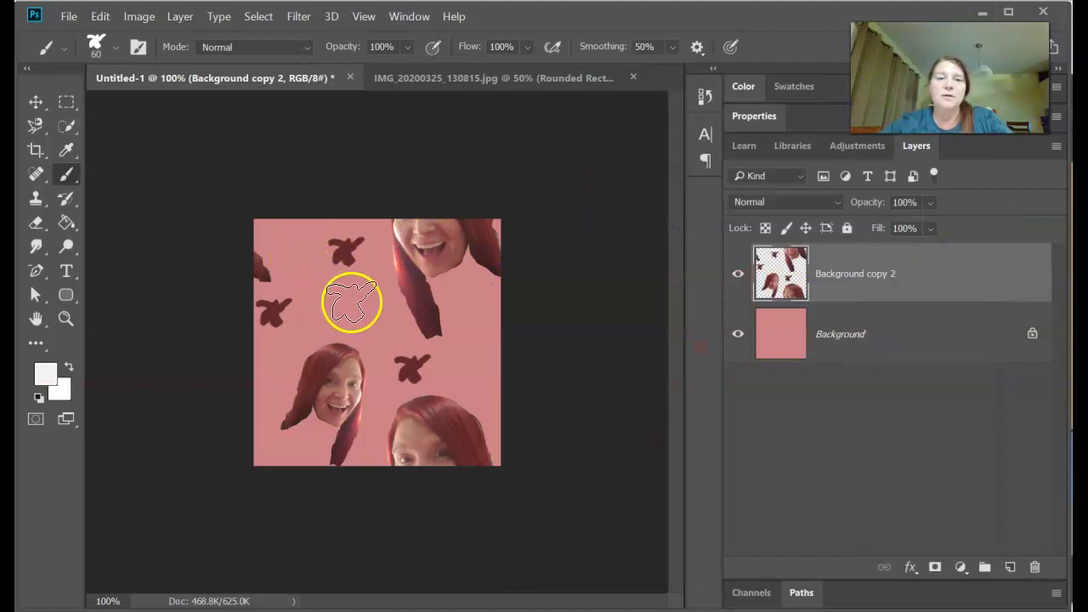
# Step: Stamp three near-white shapes with the 60 px brush in the gaps between the heads and dark red shapes
pyautogui.click(352, 302)
pyautogui.click(470, 298)
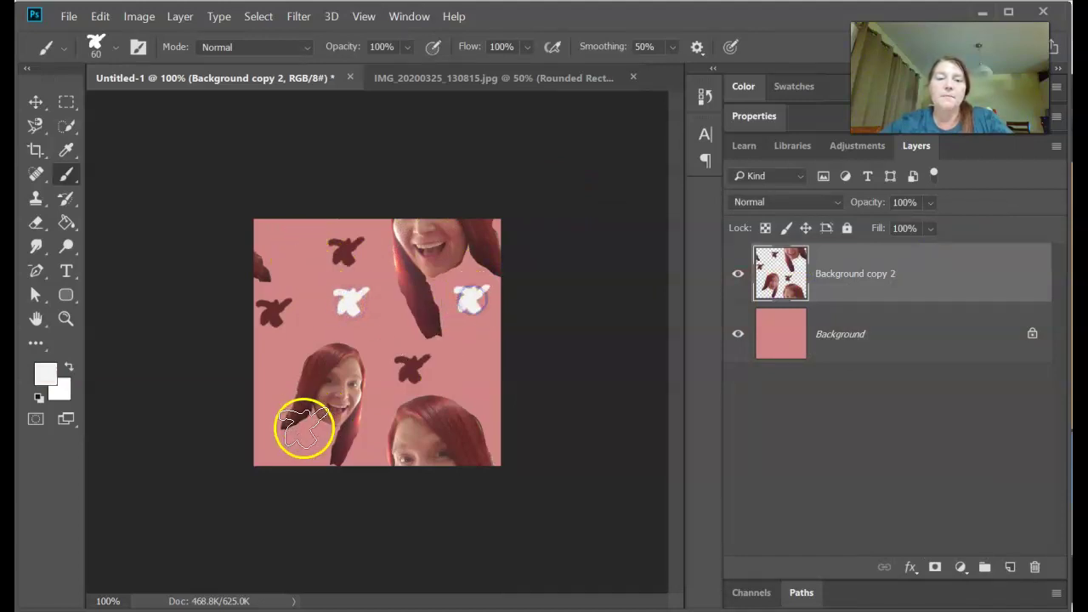
pyautogui.click(274, 389)
# Step: Reduce the brush to 10 px and scatter small near-white shapes across the remaining empty spots of the tile
pyautogui.press('[')
pyautogui.press('[')
pyautogui.press('[')
pyautogui.press('[')
pyautogui.press('[')
pyautogui.press('[')
pyautogui.press('[')
pyautogui.press('[')
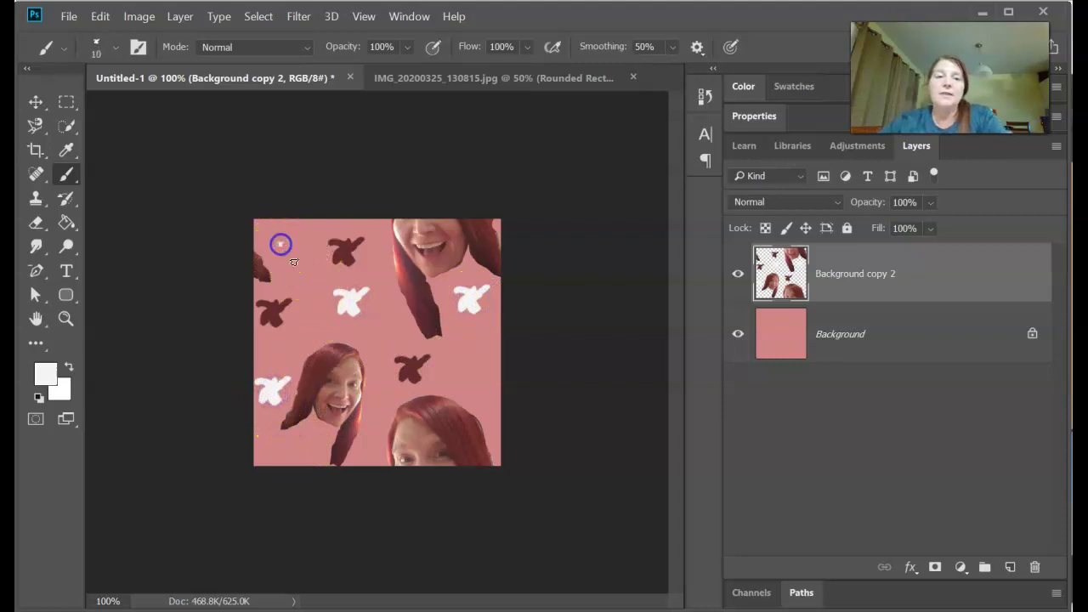
pyautogui.click(287, 346)
pyautogui.click(301, 449)
pyautogui.click(467, 346)
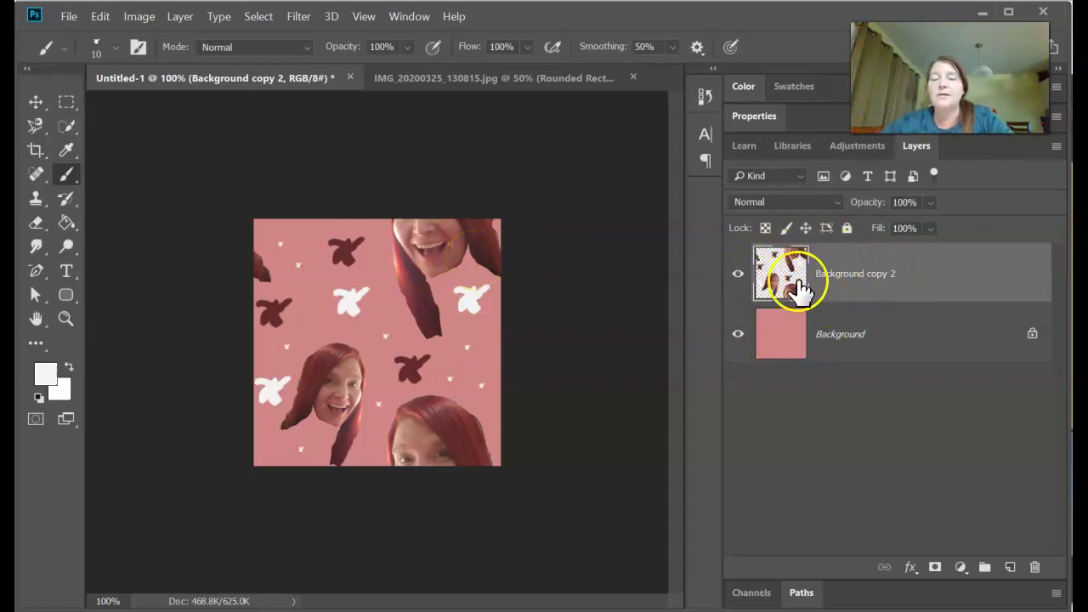
# Step: Define the whole tile as a pattern, naming it with the pictured person's first name followed by CrazyLady
pyautogui.click(783, 340)
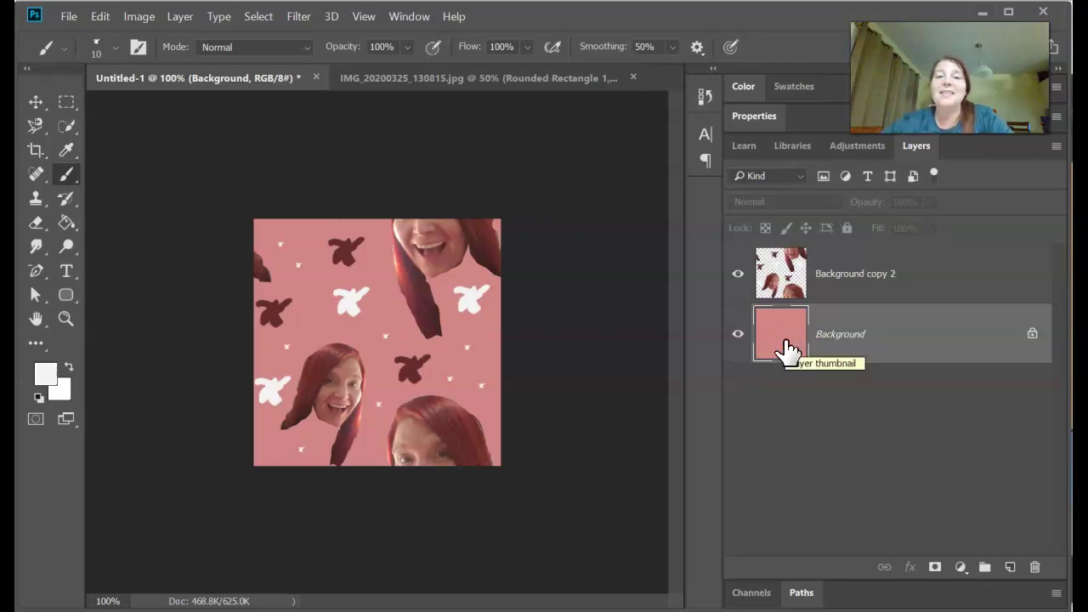
pyautogui.click(295, 19)
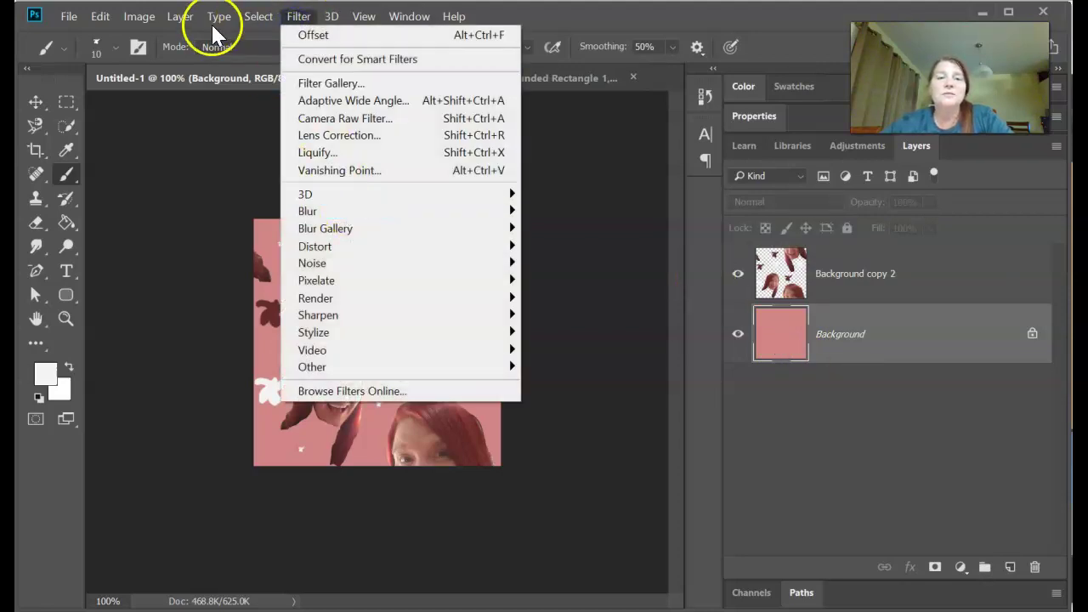
pyautogui.moveTo(98, 21)
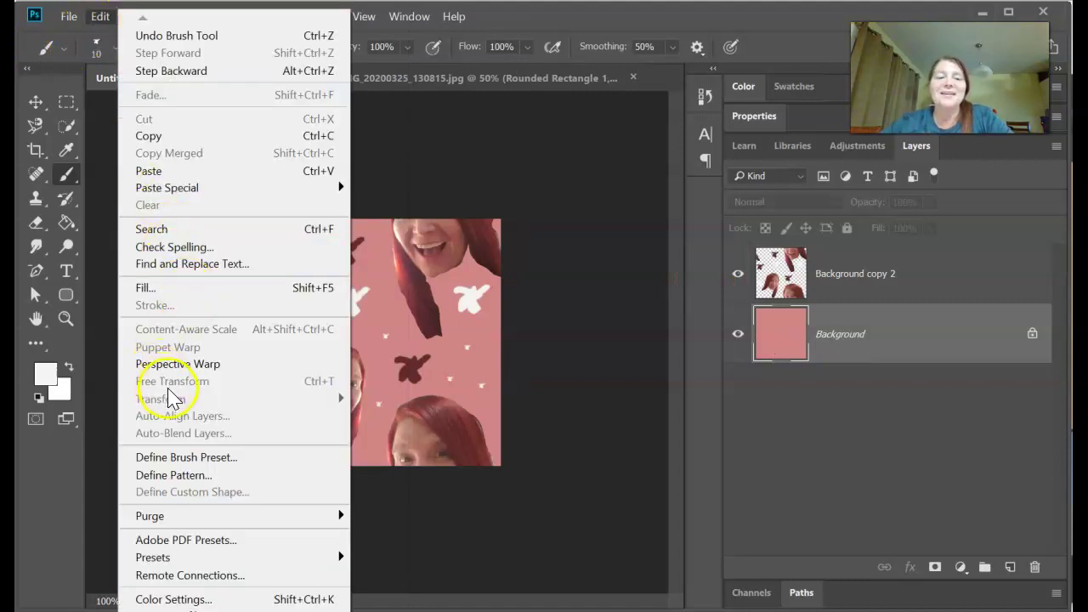
pyautogui.click(192, 476)
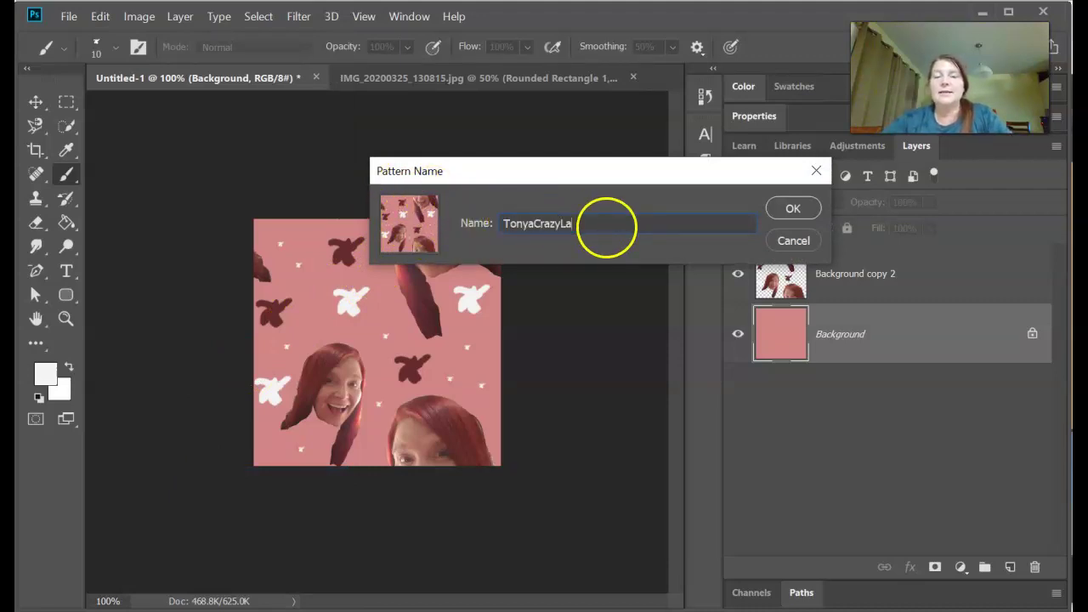
pyautogui.write('TonyaCrazyLady')
pyautogui.click(792, 208)
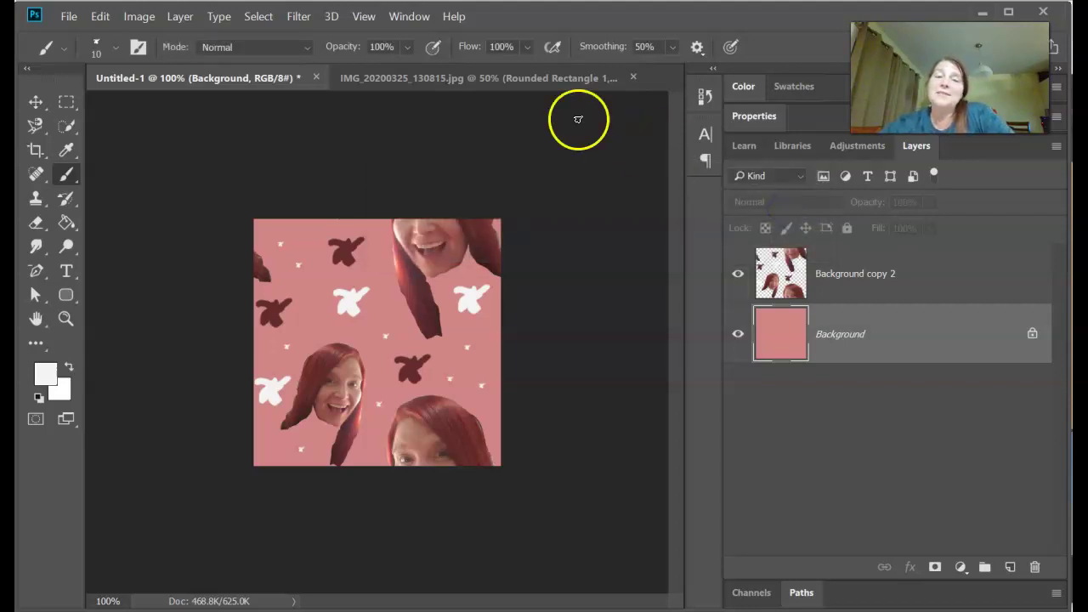
# Step: Create a new 777 × 446 px document at 72 pixels/inch with a custom very dark red background
pyautogui.click(70, 17)
pyautogui.press('Escape')
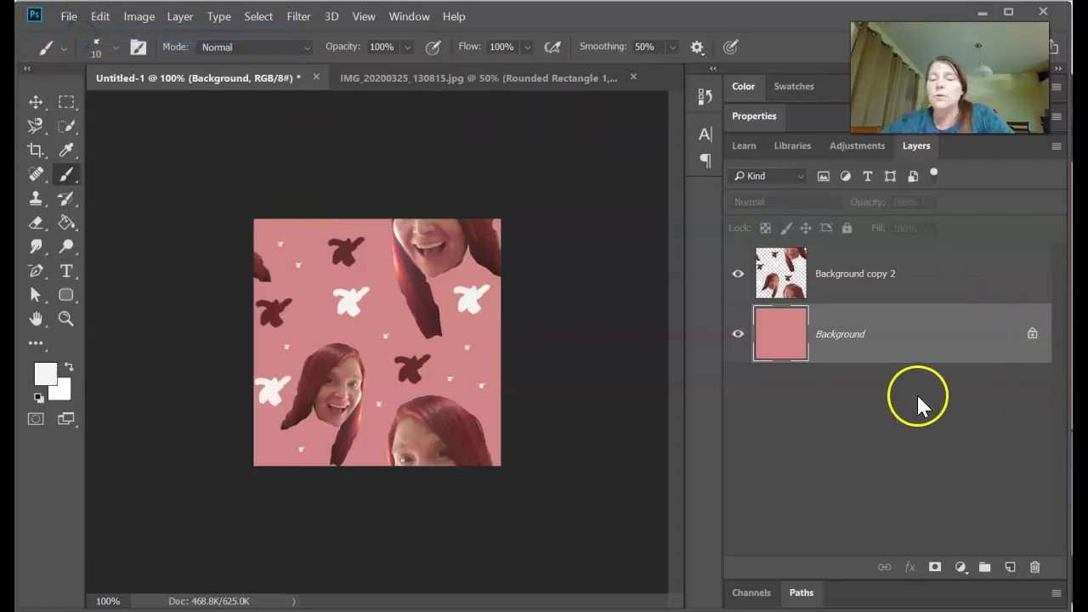
pyautogui.hotkey('ctrl', 'n')
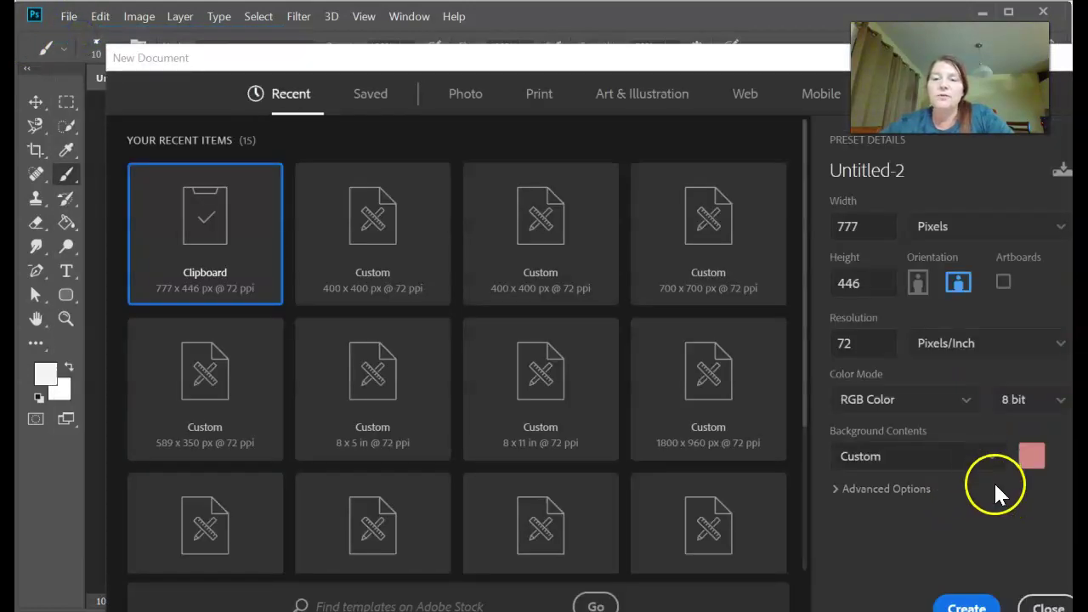
pyautogui.click(1031, 457)
pyautogui.click(711, 454)
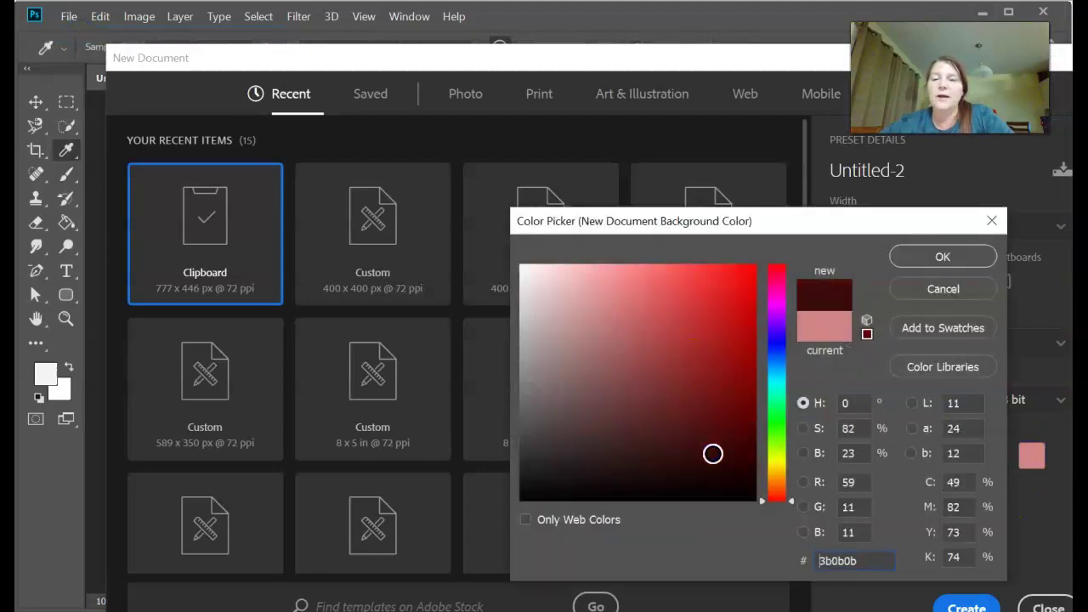
pyautogui.click(945, 259)
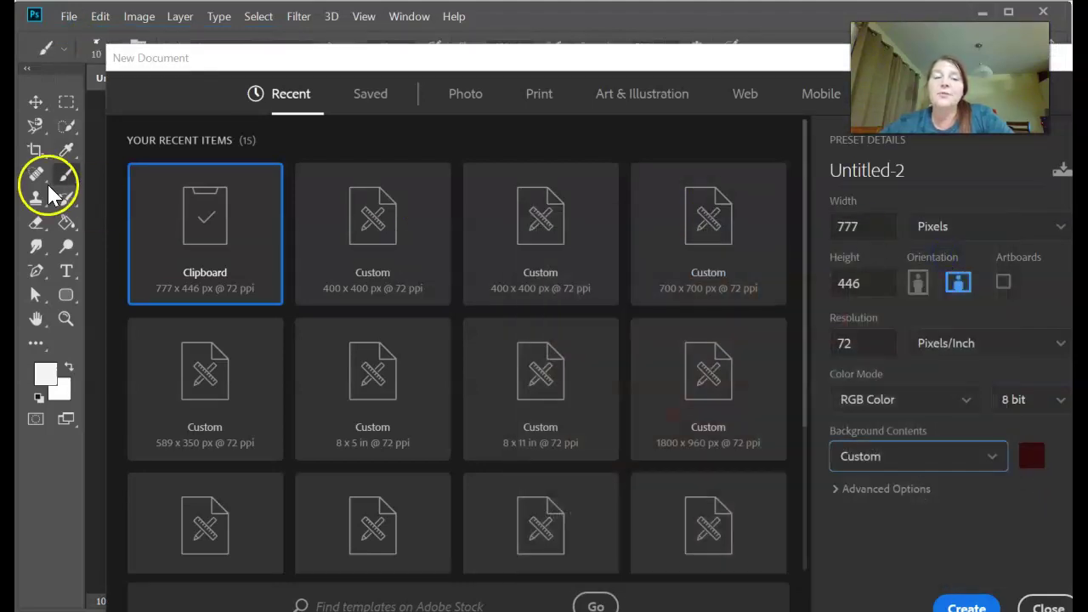
pyautogui.click(967, 600)
# Step: Draw a near-white rounded rectangle about 591 × 312 px with a 10 px corner radius on the dark red canvas
pyautogui.moveTo(210, 236); pyautogui.dragTo(574, 427)
pyautogui.click(806, 470)
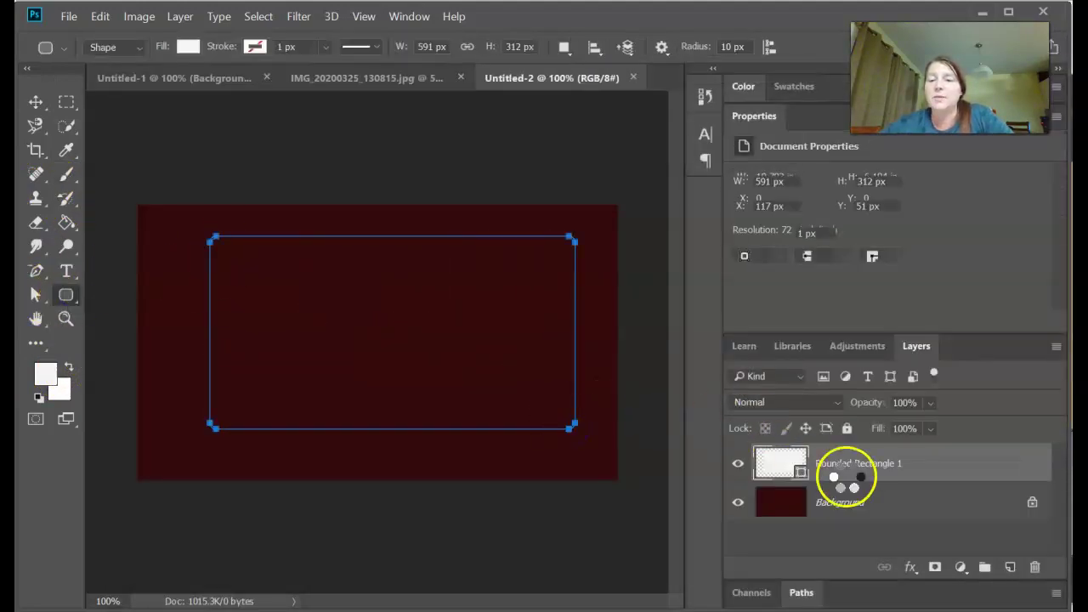
# Step: Add a Pattern Overlay to the rounded rectangle, using the newly defined heads pattern with white and dark brush shapes
pyautogui.click(909, 567)
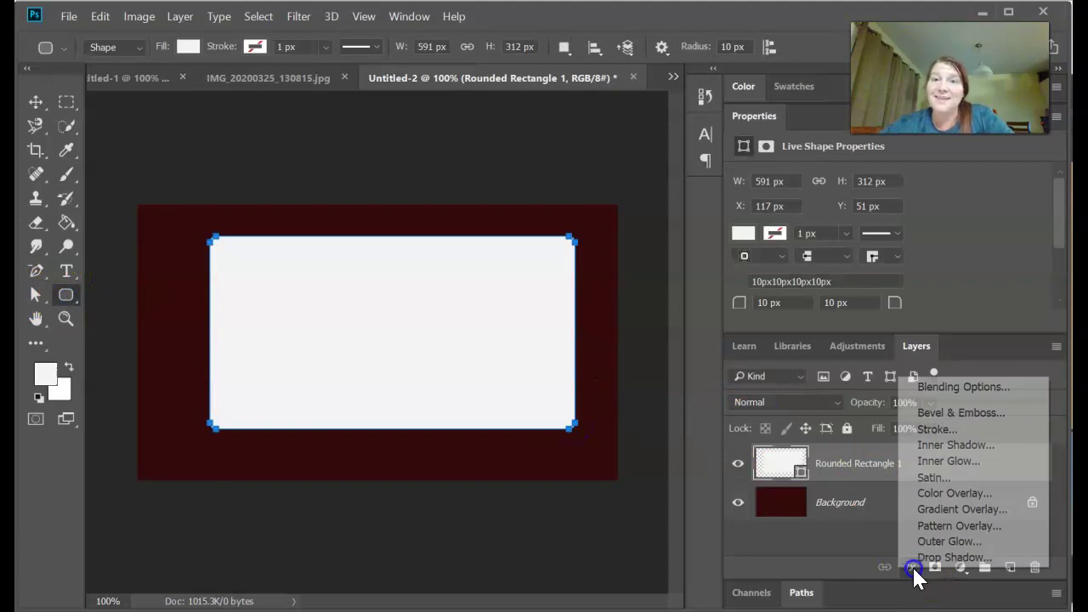
pyautogui.click(937, 527)
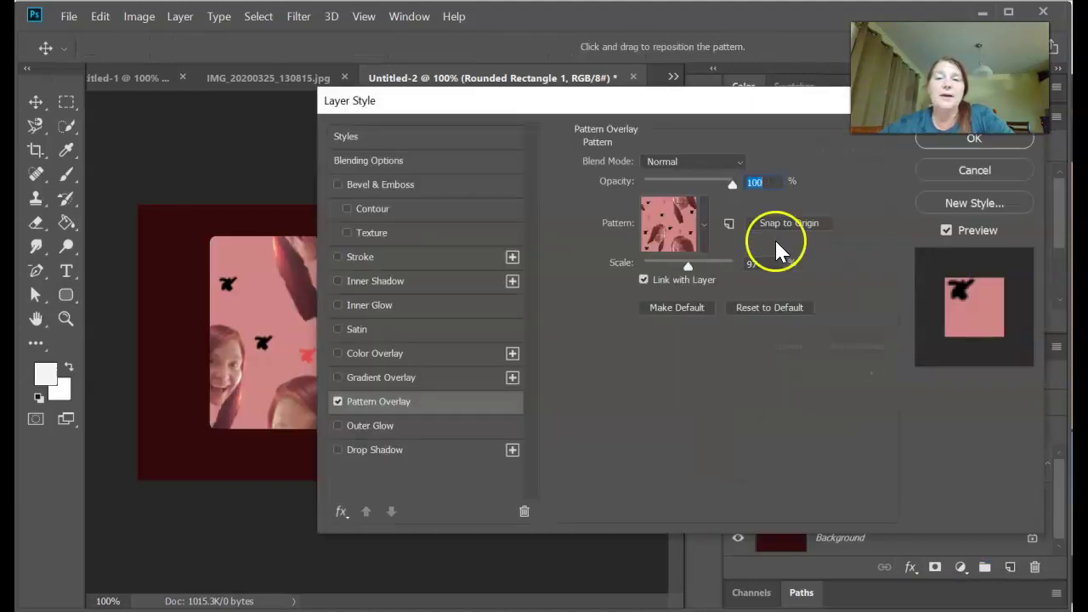
pyautogui.click(704, 225)
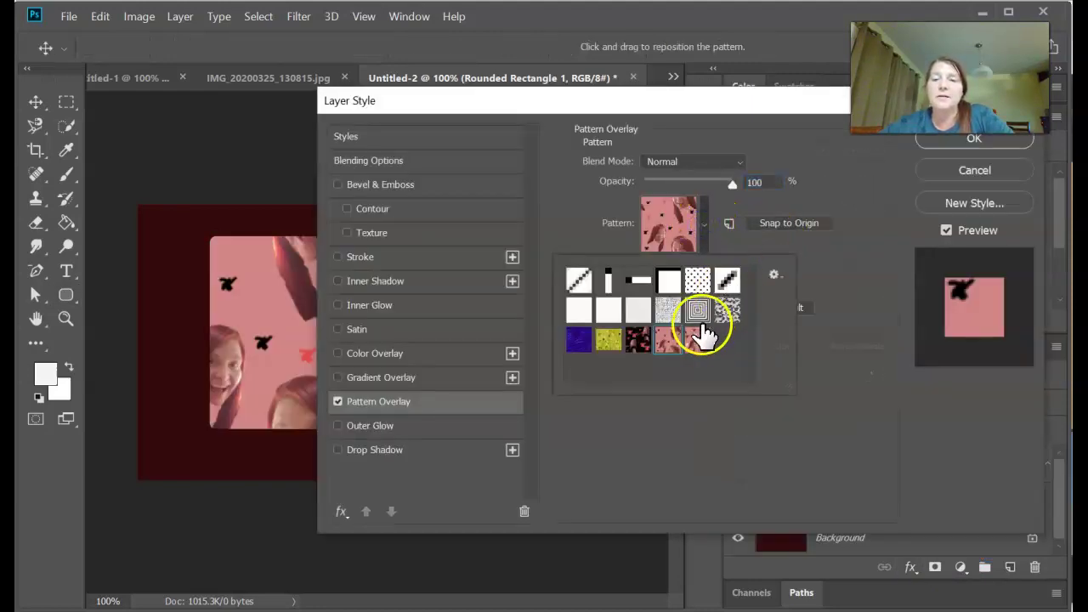
pyautogui.click(696, 355)
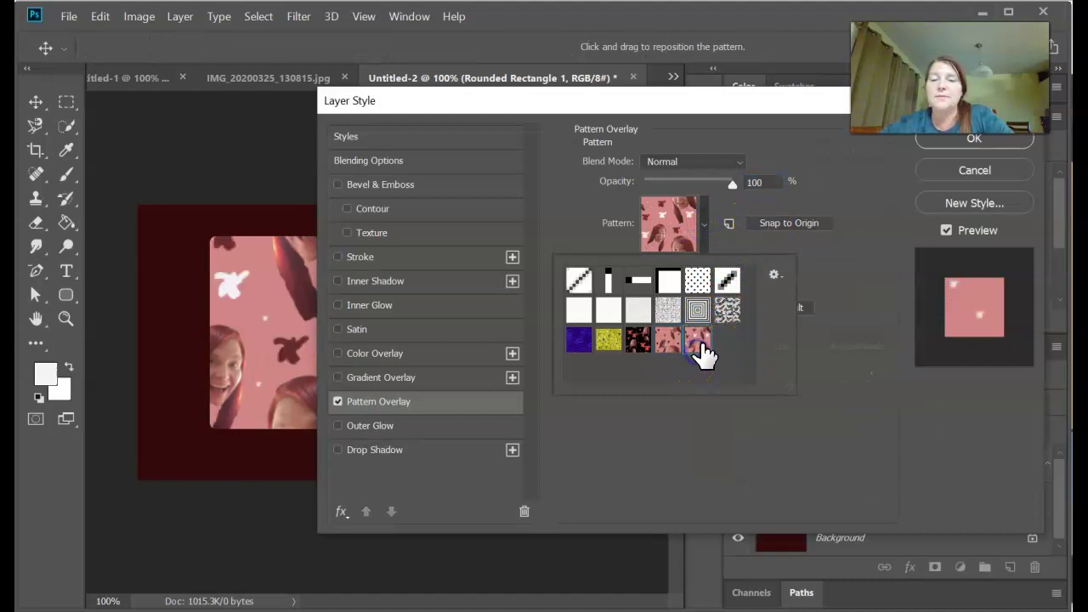
# Step: Move the layer style dialog off the artwork and set the overlay pattern's scale to 41%
pyautogui.click(828, 192)
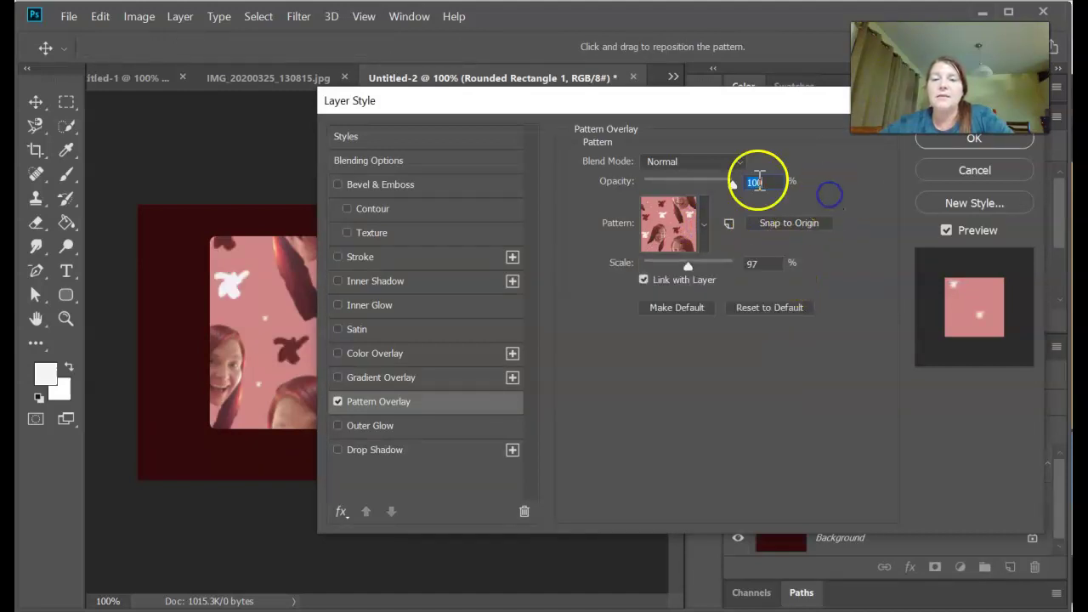
pyautogui.moveTo(656, 108); pyautogui.dragTo(847, 140)
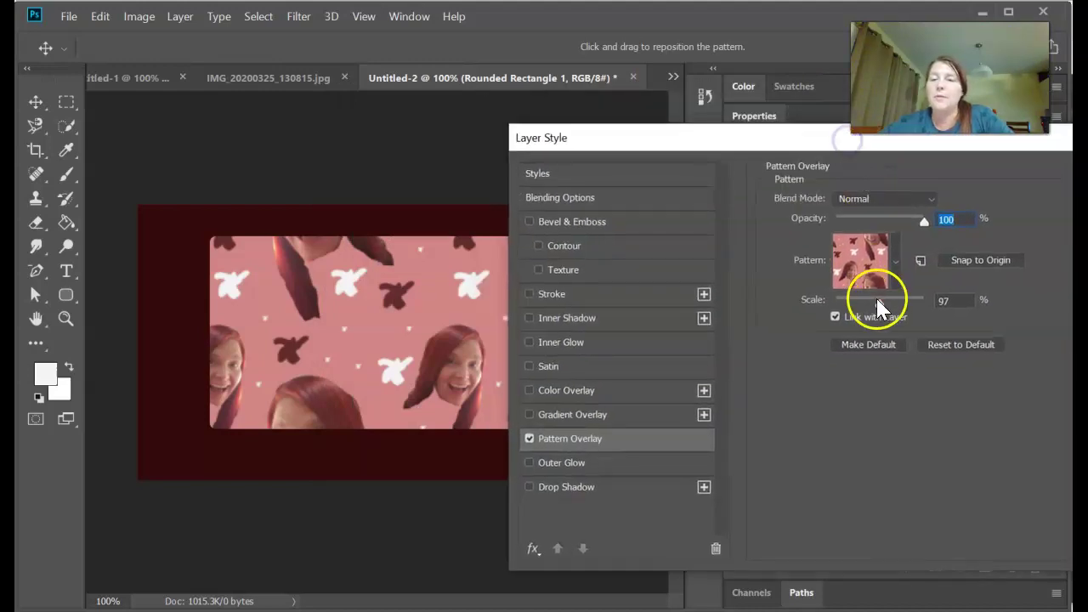
pyautogui.moveTo(882, 308); pyautogui.dragTo(856, 313)
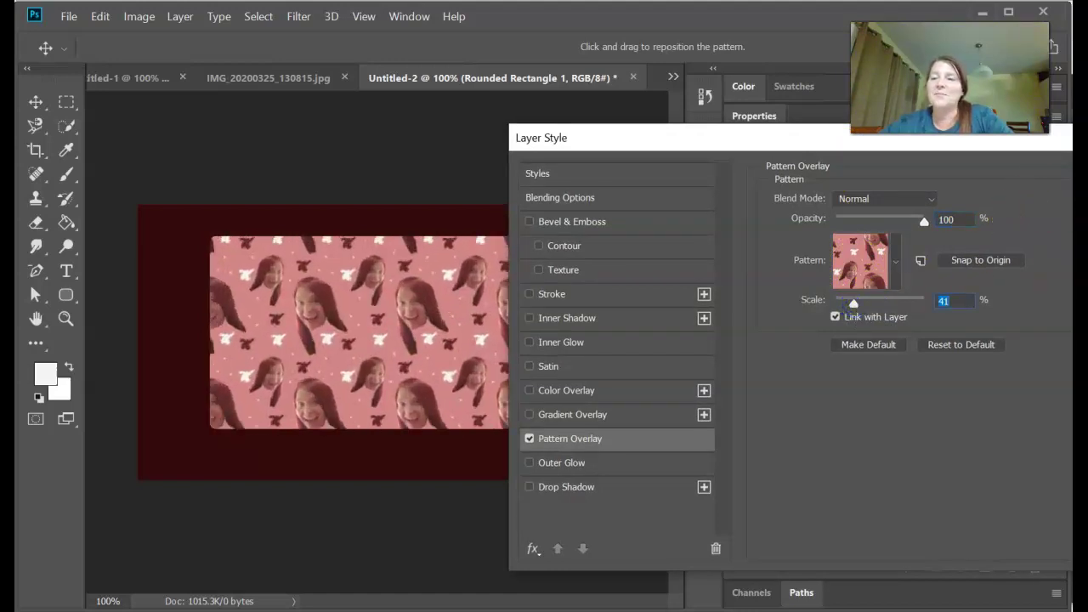
pyautogui.press('Return')
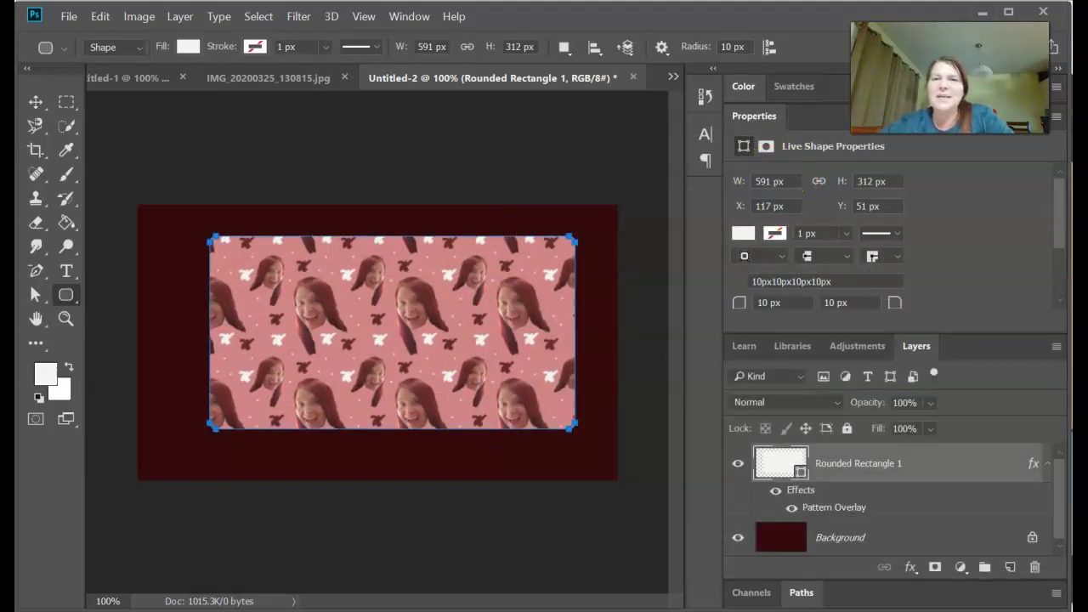
# Step: Switch to Photopea and create a new 400 × 400 px project at 72 DPI with a white background
pyautogui.click(733, 573)
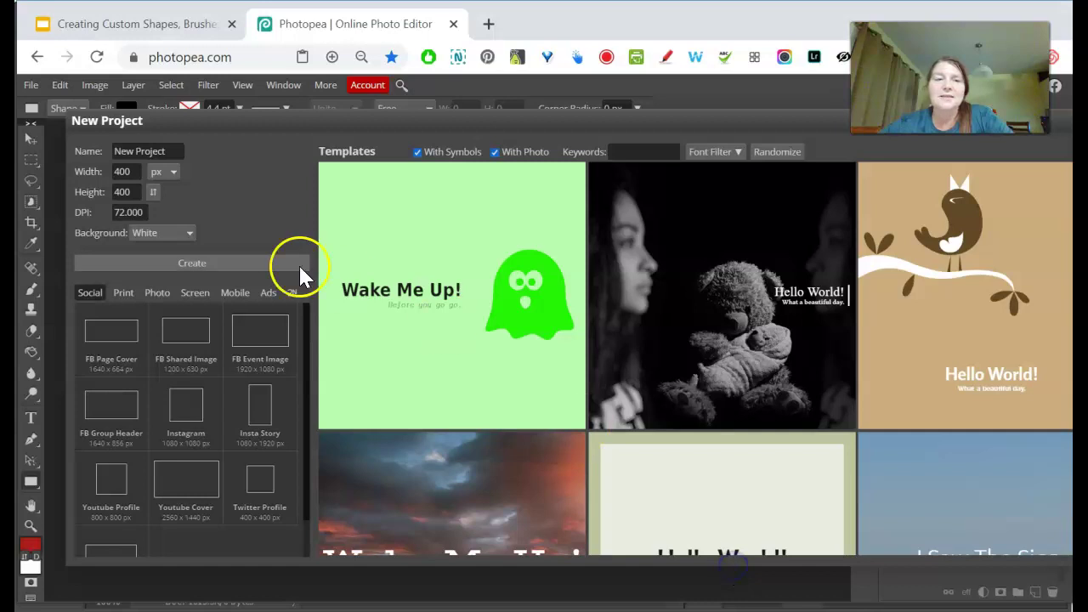
pyautogui.click(167, 265)
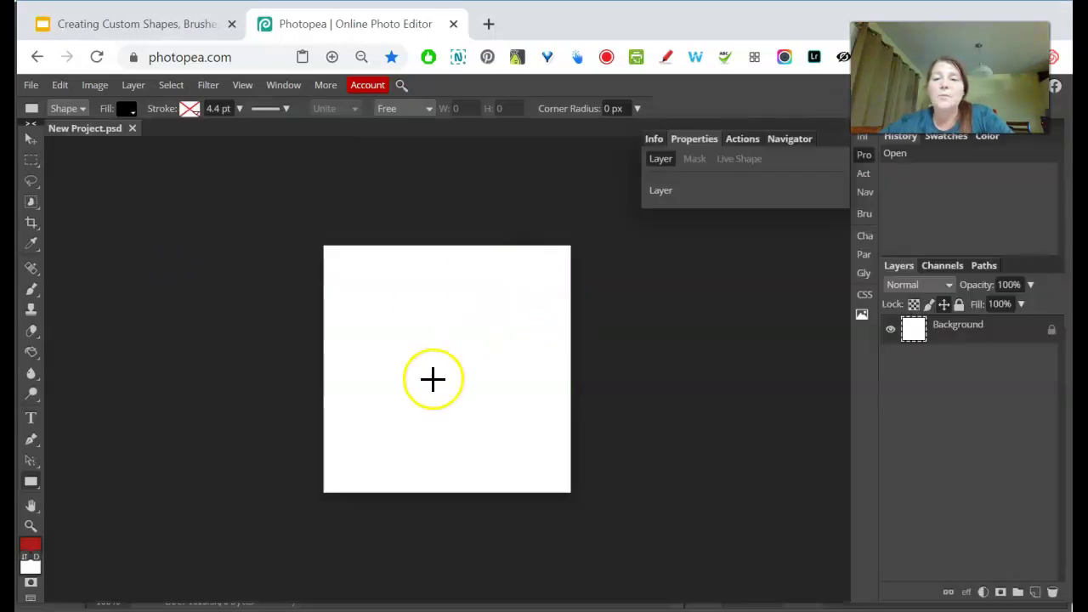
# Step: Paint a small dark red squiggle, a smiley face and a frowning face on the white canvas with the Brush tool
pyautogui.click(31, 289)
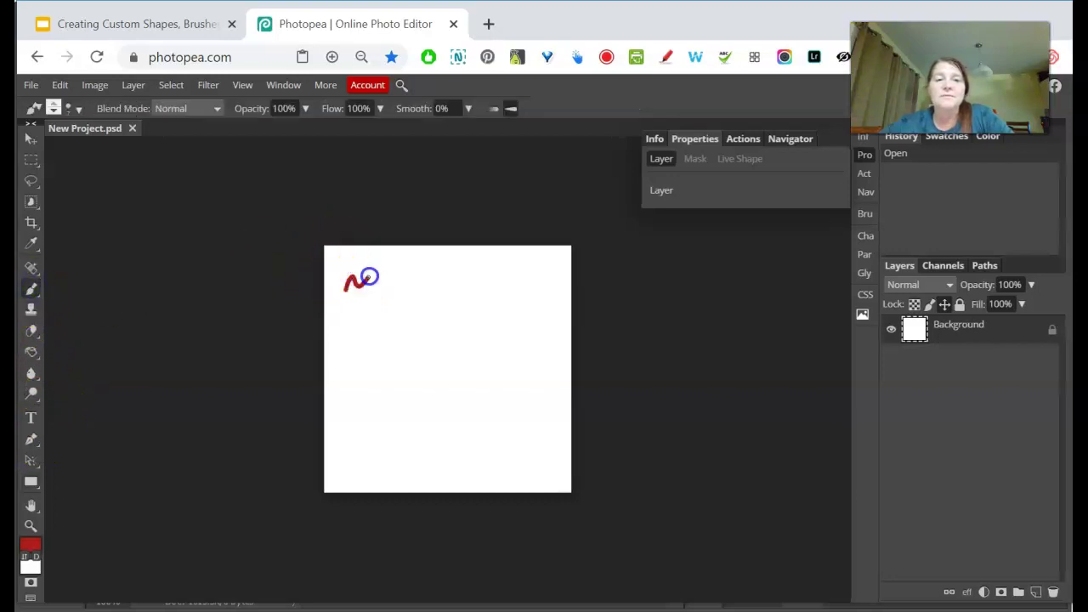
pyautogui.moveTo(368, 279); pyautogui.dragTo(372, 274)
pyautogui.click(476, 283)
pyautogui.moveTo(479, 290); pyautogui.dragTo(506, 296)
pyautogui.moveTo(517, 379); pyautogui.dragTo(521, 372)
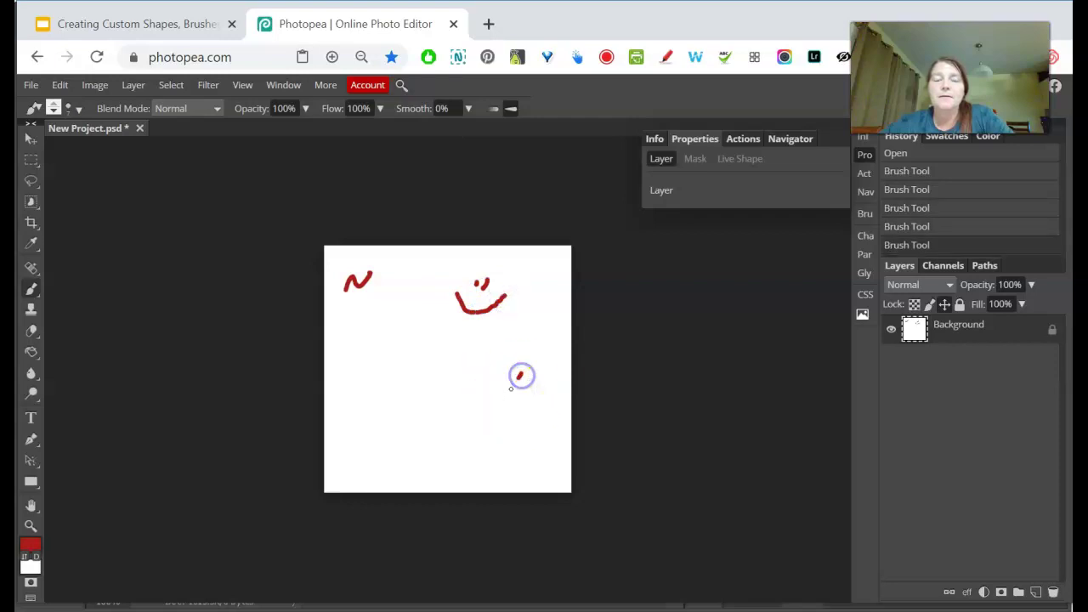
pyautogui.click(529, 388)
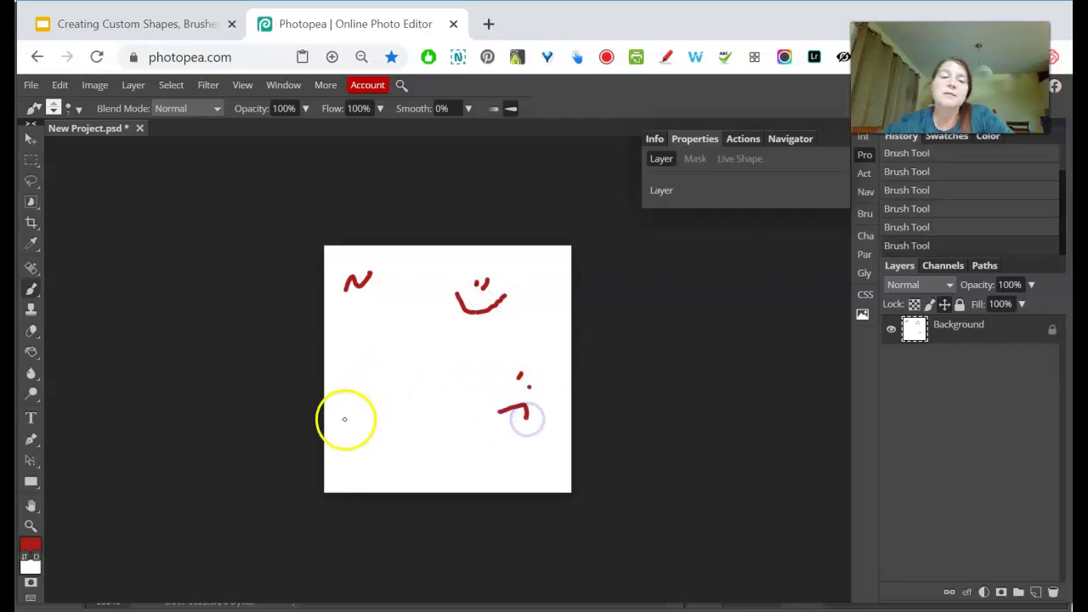
# Step: Add more dark red squiggles around the canvas, plus two solid dots with a larger brush, keeping clear of the edges
pyautogui.click(342, 452)
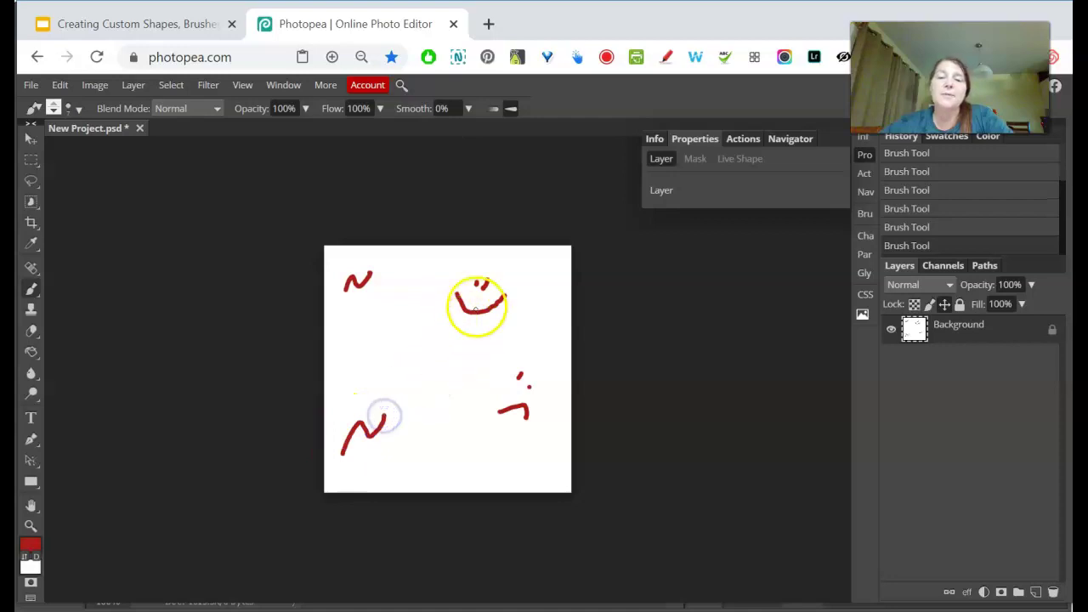
pyautogui.moveTo(359, 349); pyautogui.dragTo(414, 361)
pyautogui.moveTo(556, 462); pyautogui.dragTo(521, 451)
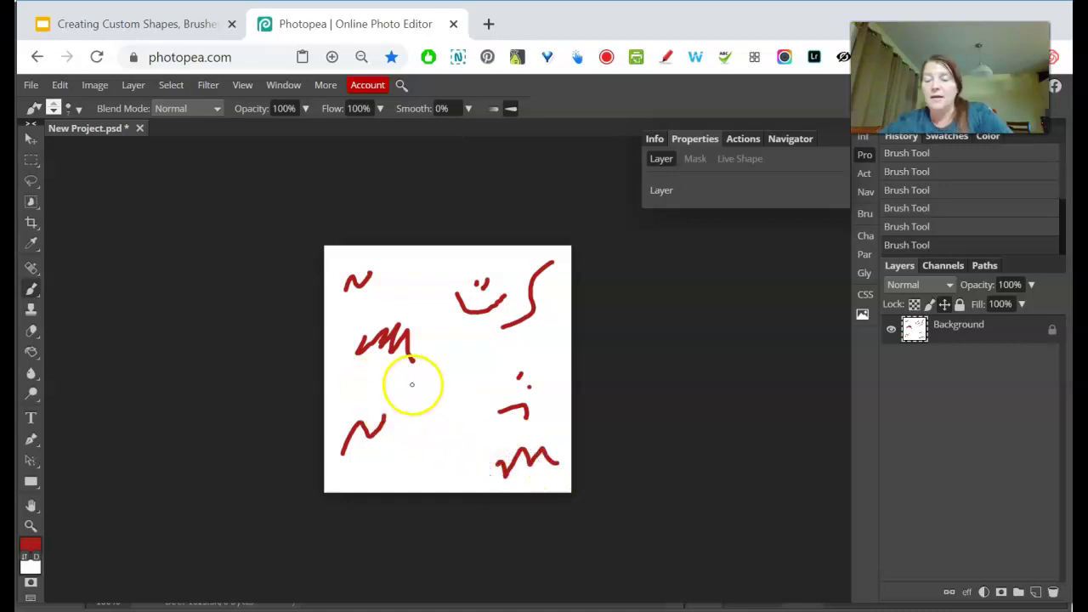
pyautogui.click(420, 278)
pyautogui.click(400, 464)
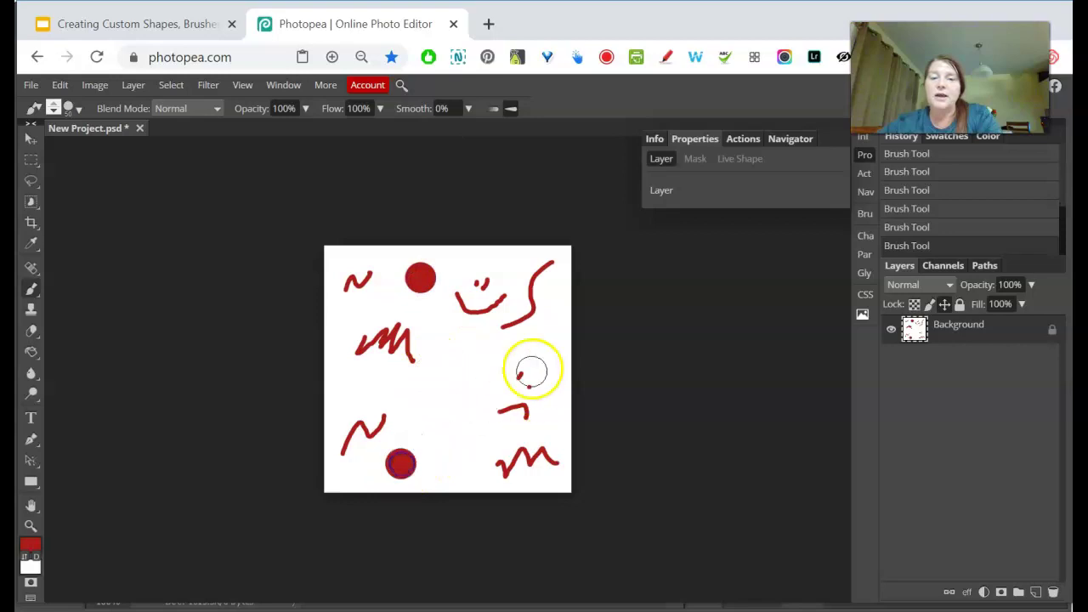
# Step: Offset the artwork 200 px horizontally and 200 px vertically with undefined areas set to Wrap Around
pyautogui.click(210, 85)
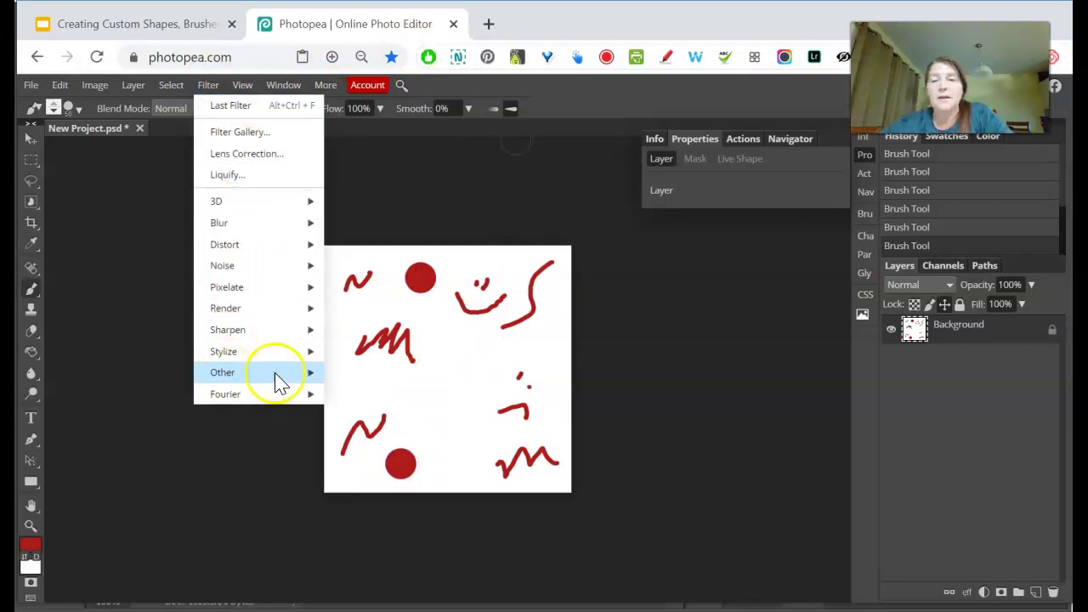
pyautogui.moveTo(190, 381)
pyautogui.click(333, 435)
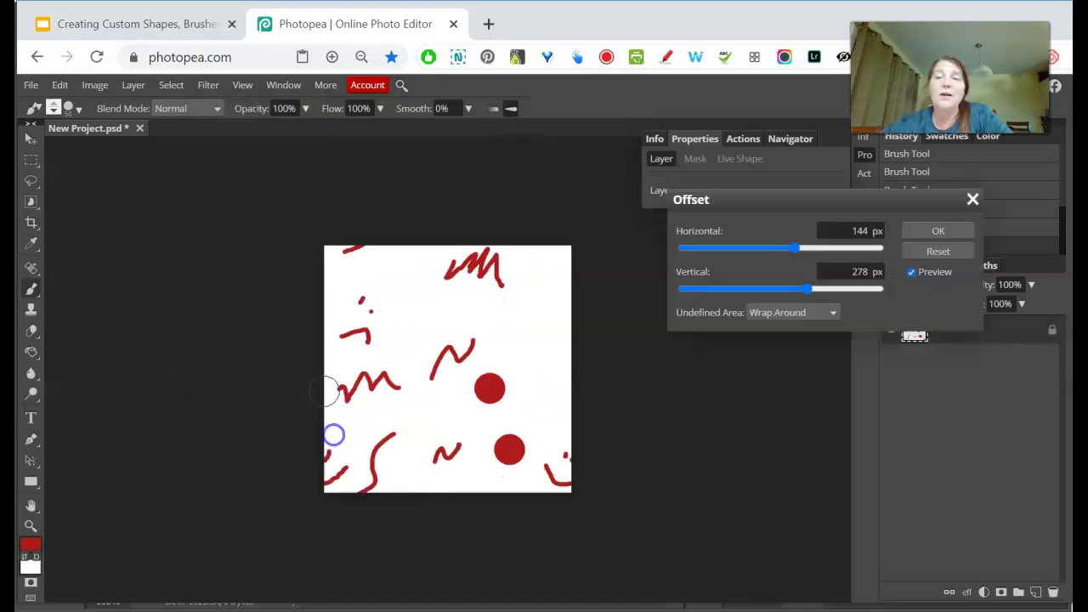
pyautogui.doubleClick(855, 231)
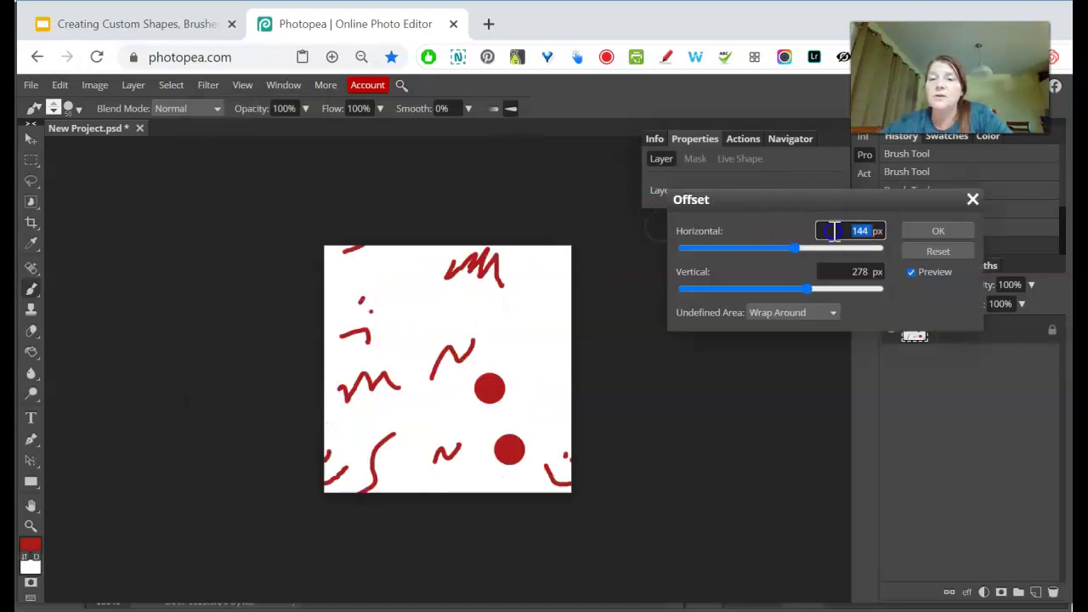
pyautogui.write('200')
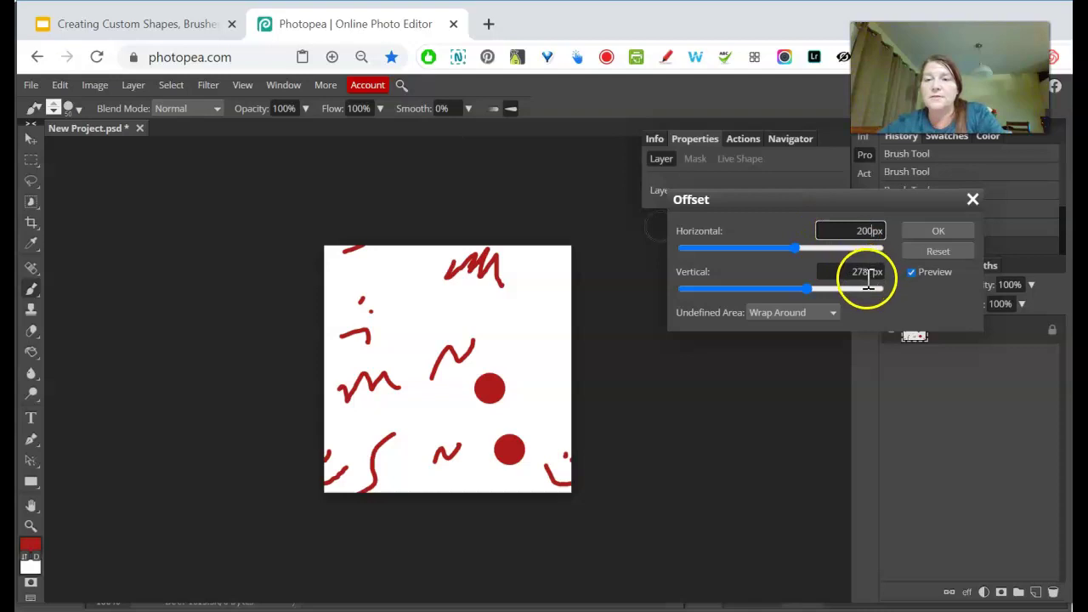
pyautogui.moveTo(869, 271); pyautogui.dragTo(847, 271)
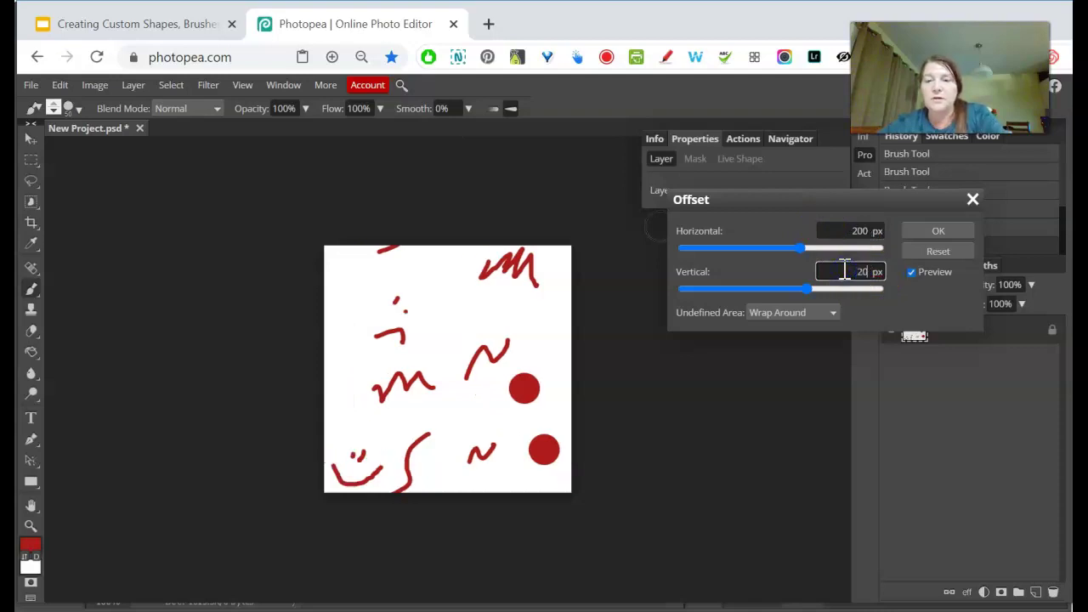
pyautogui.click(901, 294)
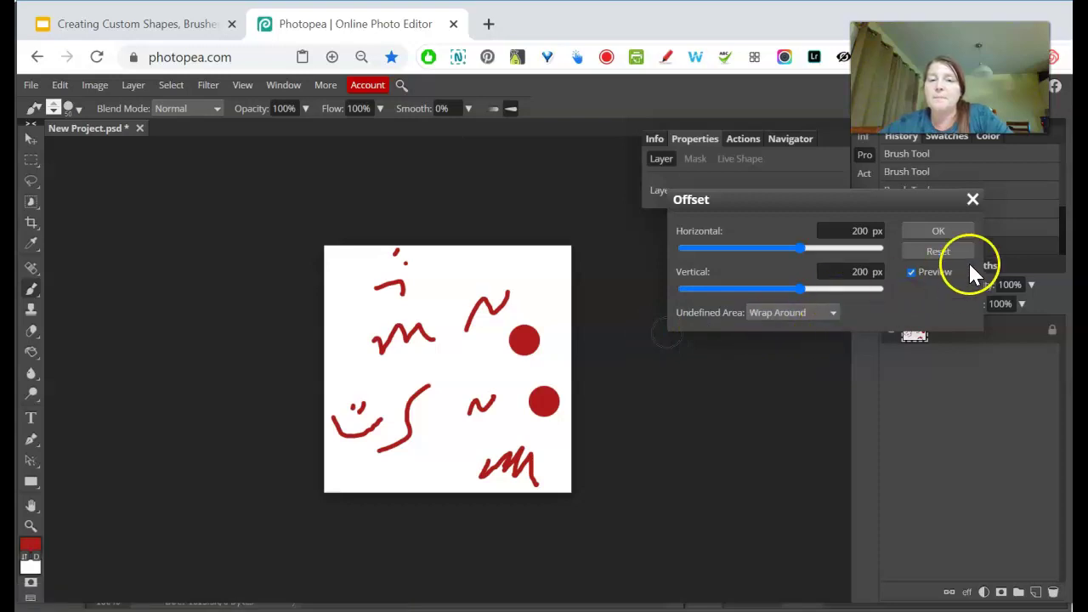
pyautogui.click(946, 227)
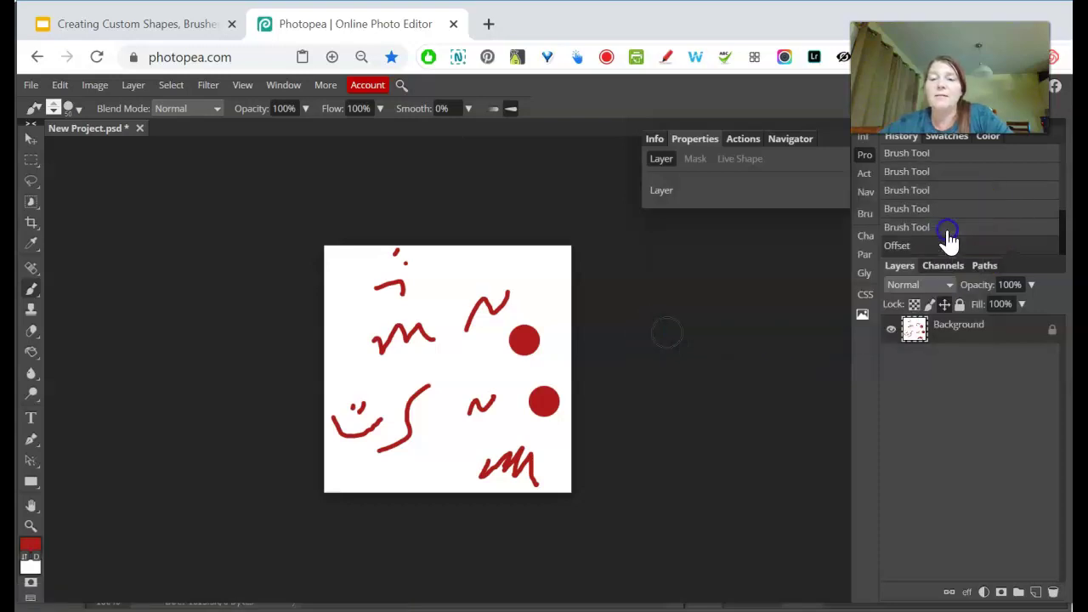
# Step: Set the foreground colour to very dark brown 271414 and paint three large dots in empty spots of the tile
pyautogui.click(30, 546)
pyautogui.click(221, 372)
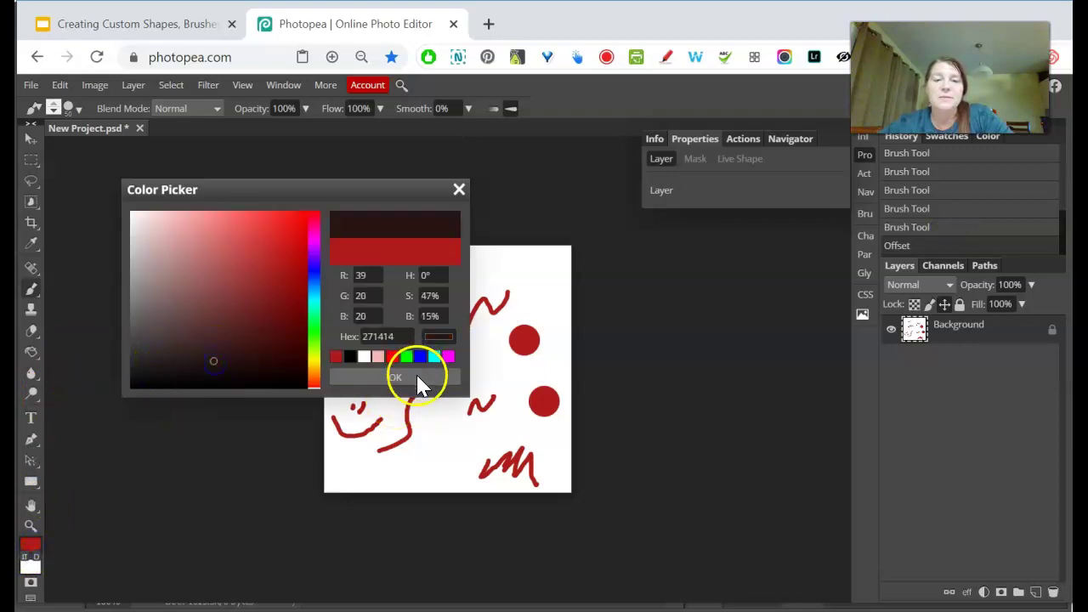
pyautogui.click(399, 377)
pyautogui.click(346, 280)
pyautogui.click(459, 267)
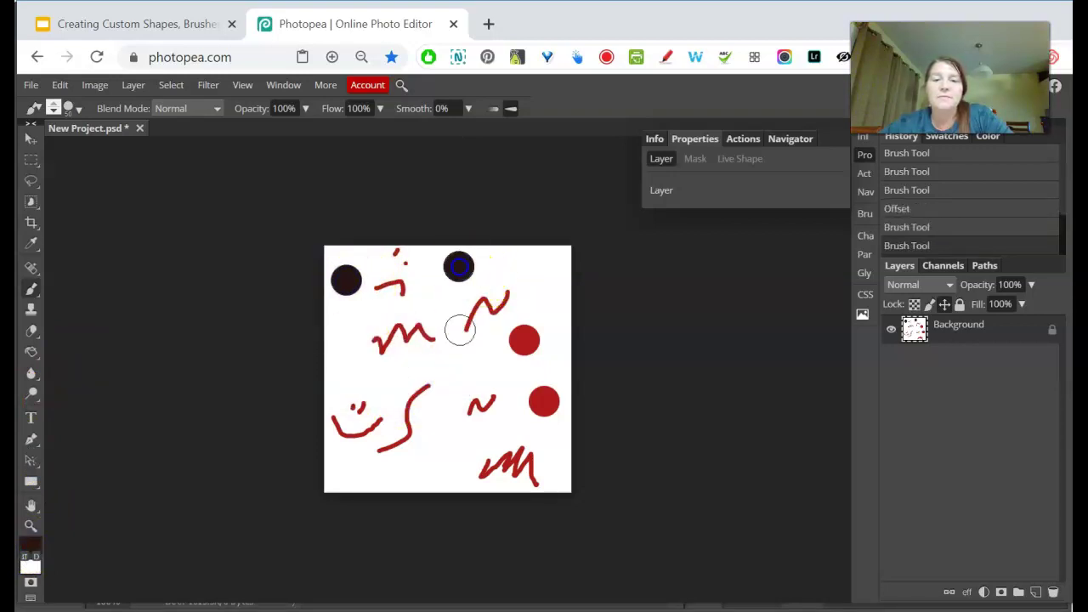
pyautogui.click(414, 470)
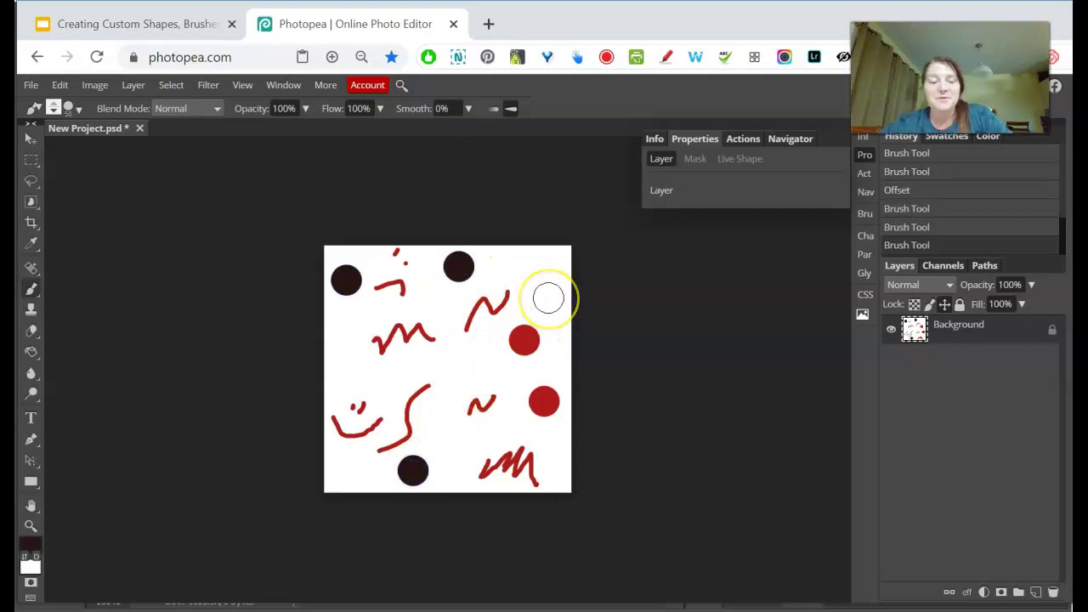
# Step: Fill the remaining gaps with three smaller dark dots and a small dark smiley face at the tile's centre, using smaller brushes
pyautogui.click(549, 287)
pyautogui.click(338, 380)
pyautogui.click(454, 448)
pyautogui.click(453, 353)
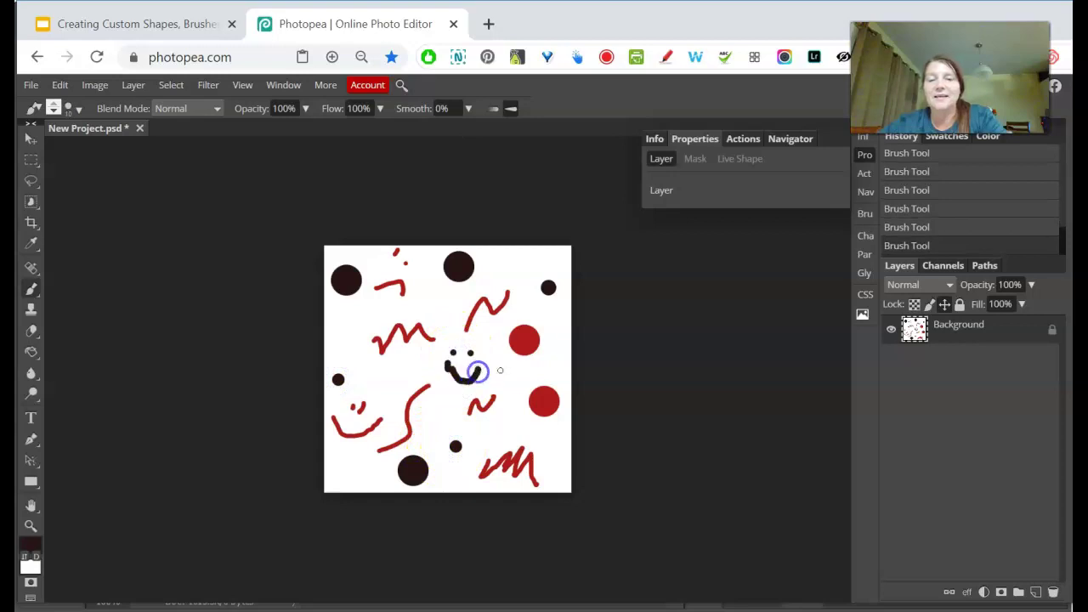
# Step: Define the finished doodle tile as a new pattern
pyautogui.click(58, 86)
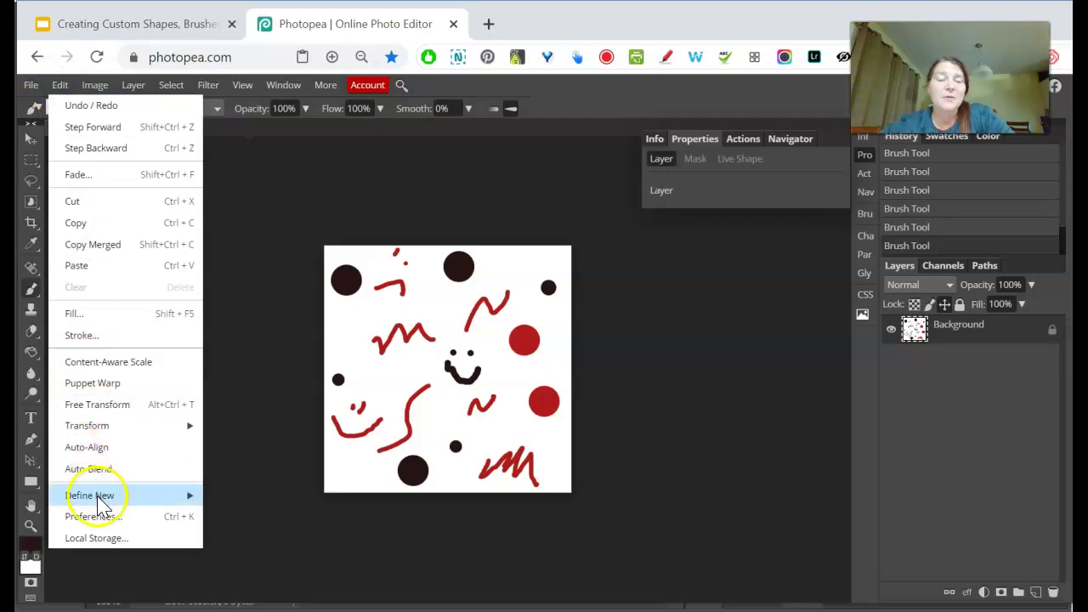
pyautogui.moveTo(187, 503)
pyautogui.click(227, 495)
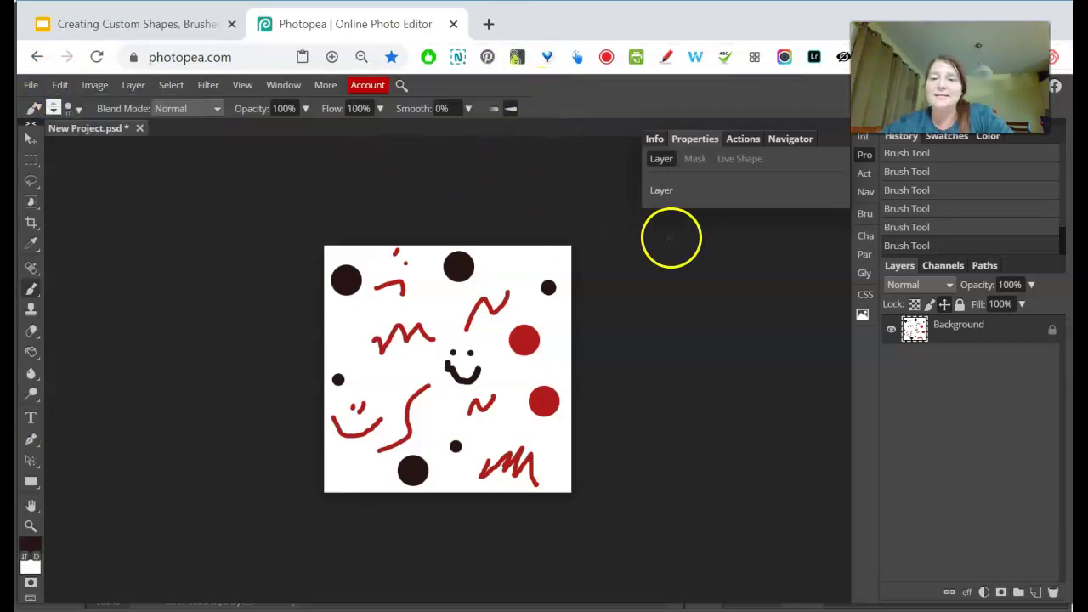
# Step: Create another new project with a wide white canvas and draw a black rectangle about 545 × 250 px on it
pyautogui.click(32, 87)
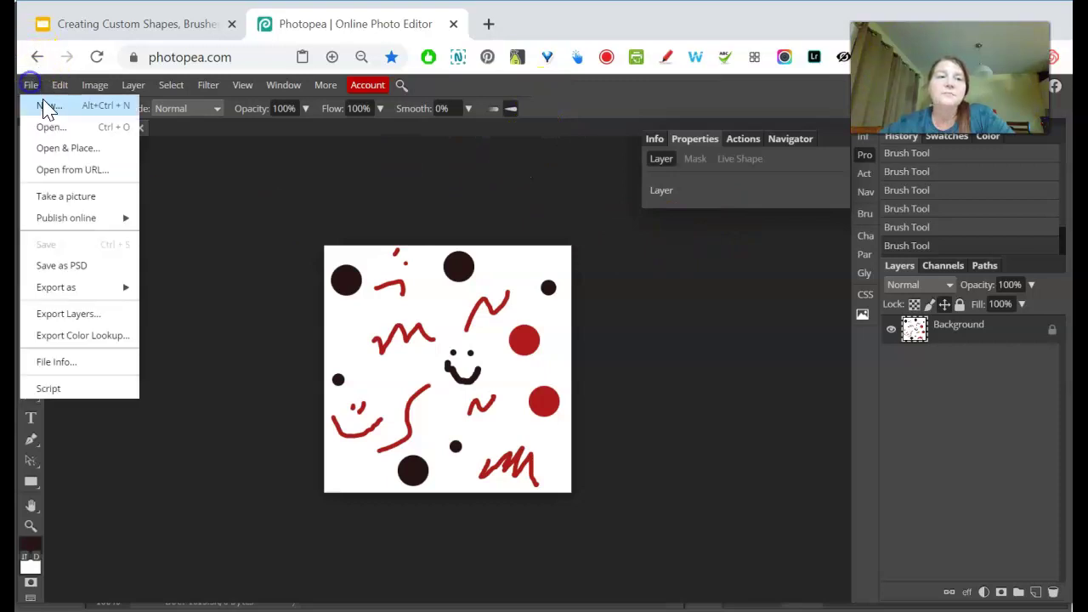
pyautogui.click(43, 104)
pyautogui.click(187, 266)
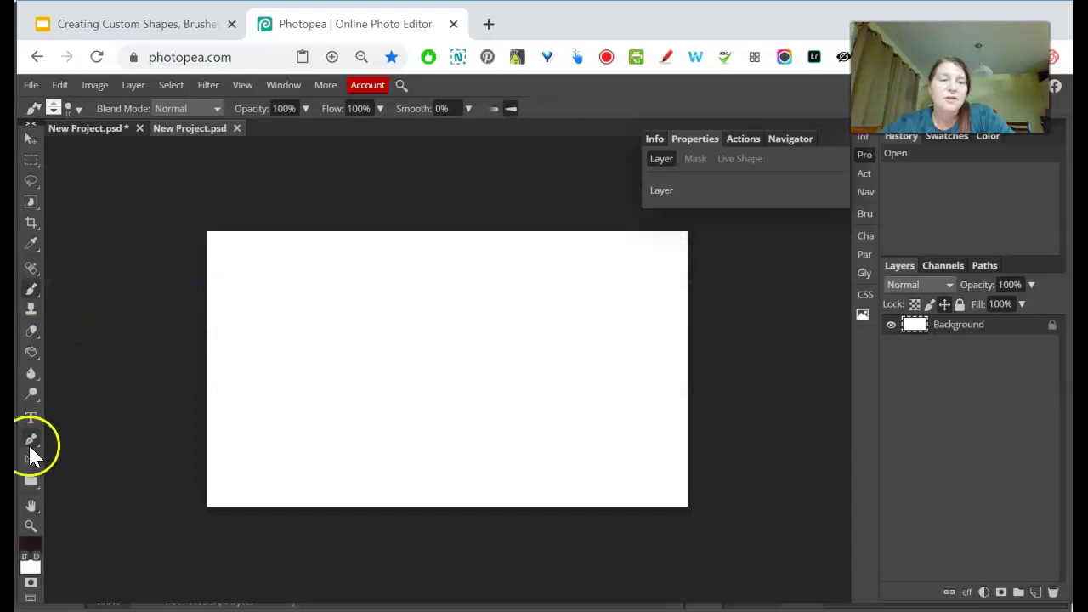
pyautogui.click(31, 481)
pyautogui.moveTo(312, 270); pyautogui.dragTo(650, 423)
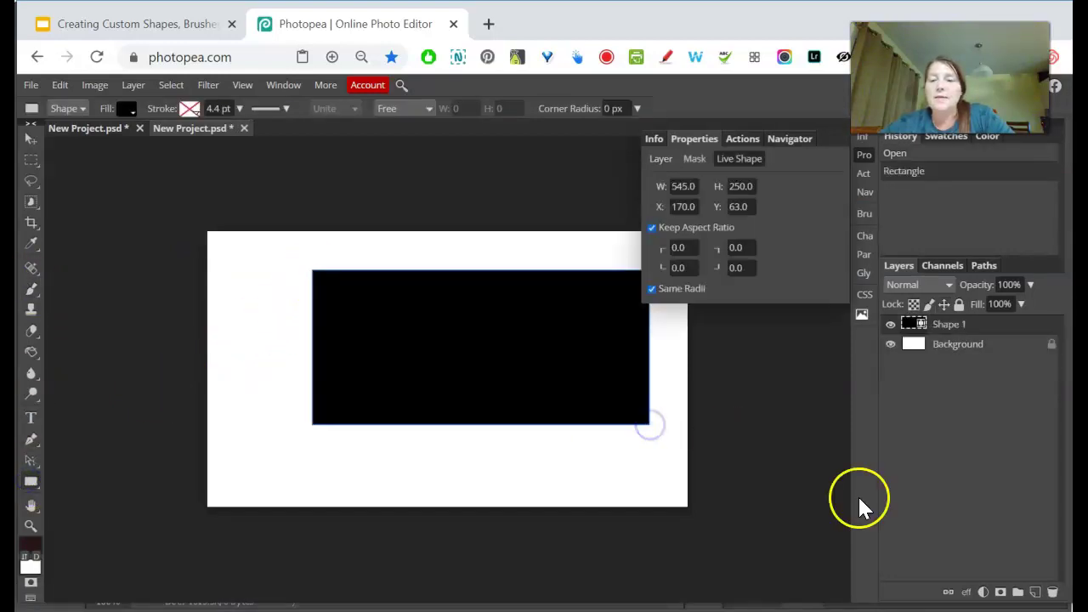
# Step: Give the rectangle a Pattern Overlay with the new red and dark doodle pattern, and move the shape to about X 136, Y 92
pyautogui.click(972, 593)
pyautogui.click(1004, 529)
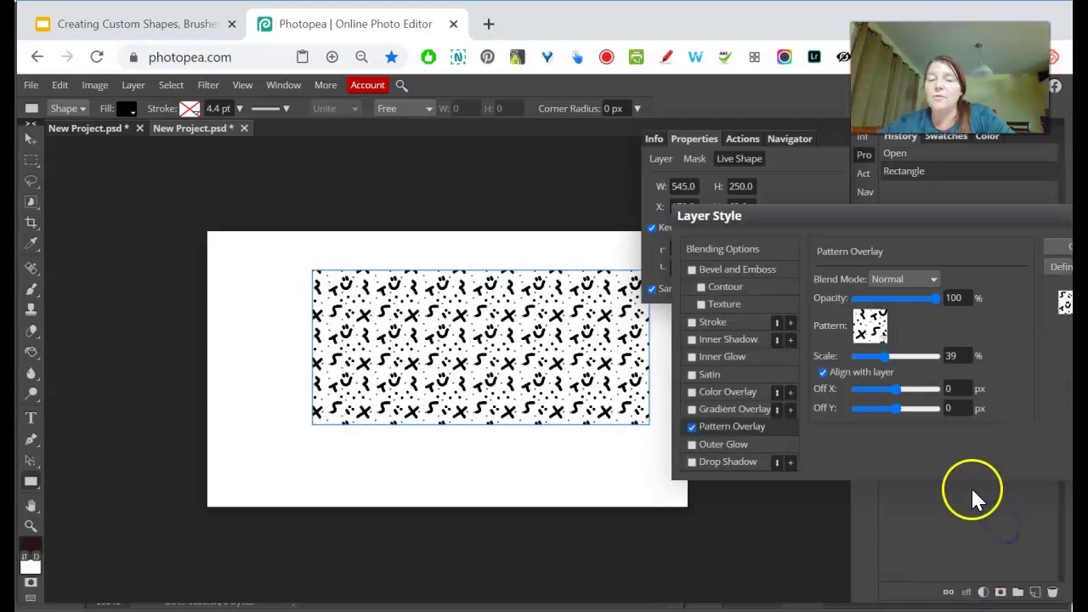
pyautogui.click(871, 327)
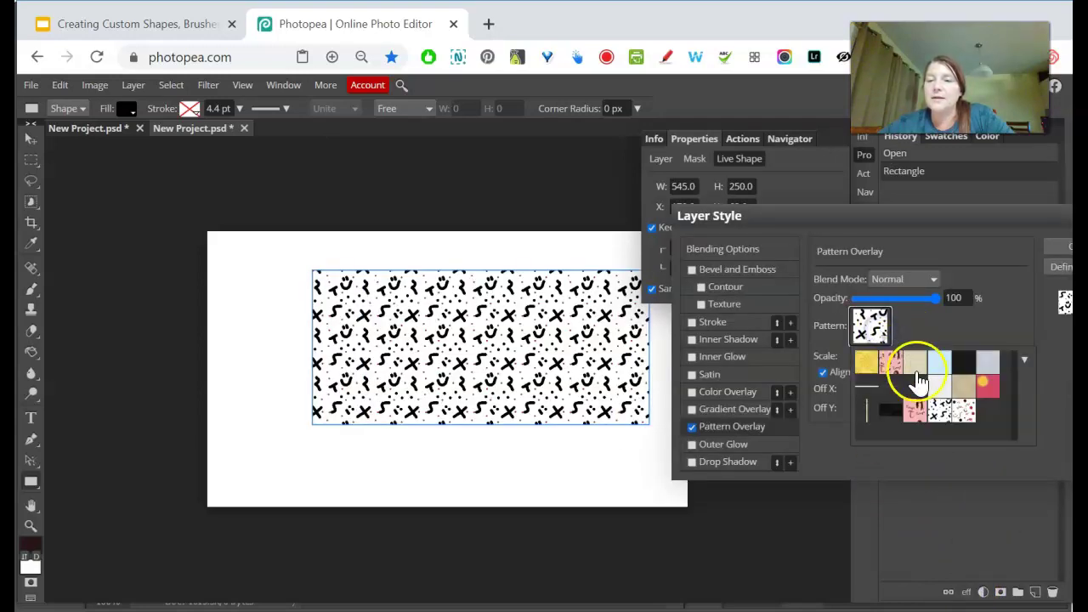
pyautogui.click(967, 412)
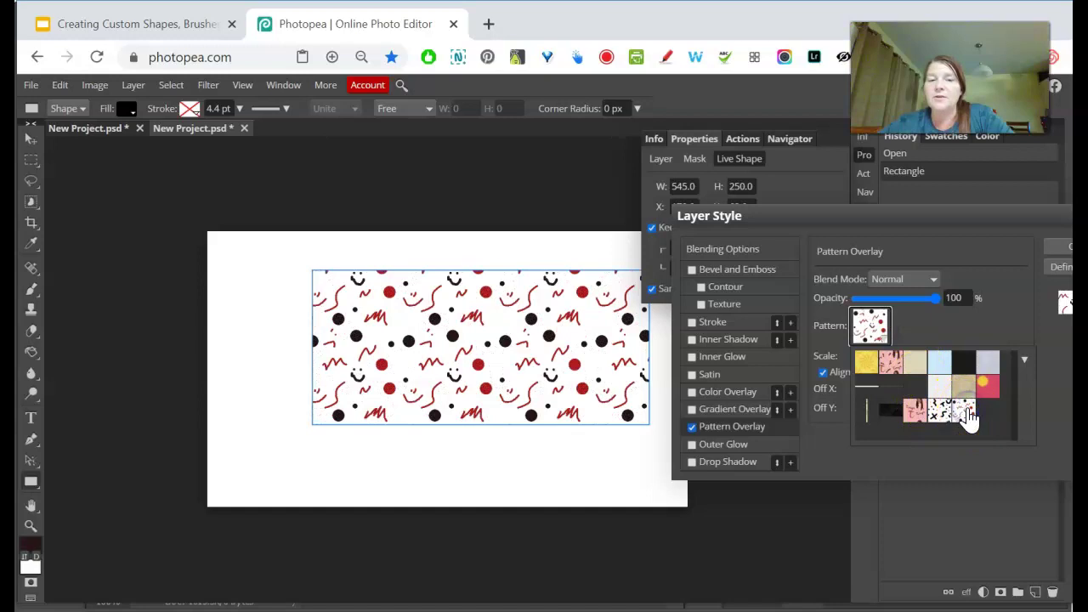
pyautogui.click(1054, 247)
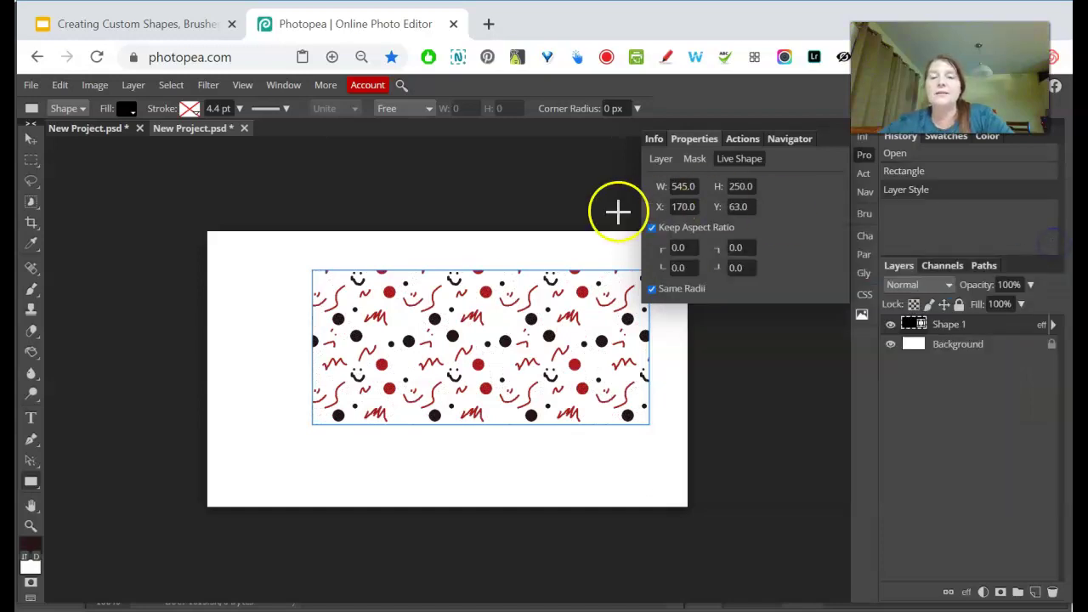
pyautogui.click(31, 138)
pyautogui.moveTo(556, 384); pyautogui.dragTo(531, 399)
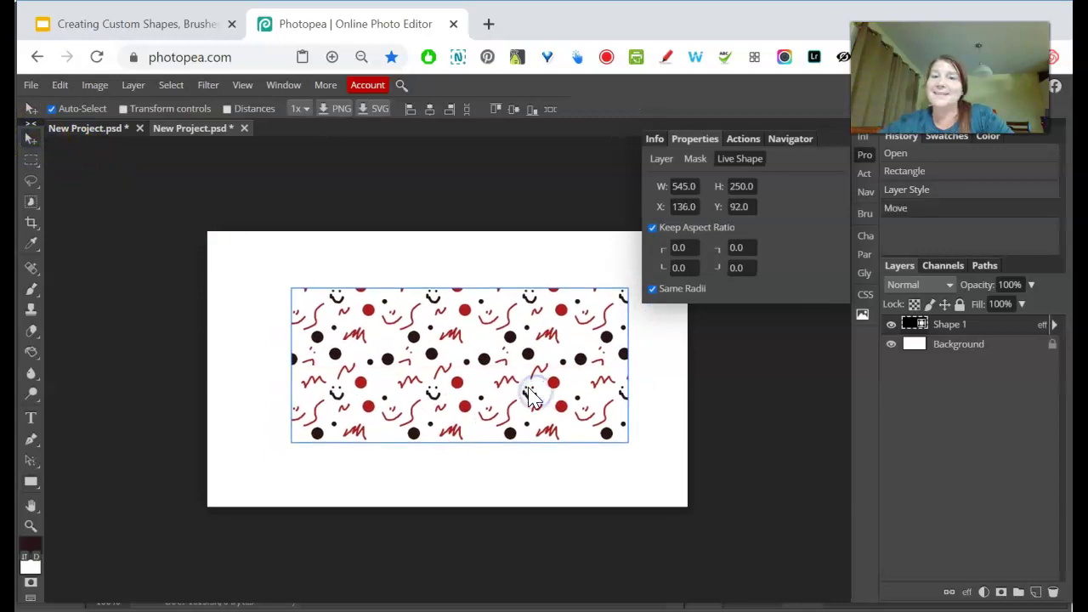